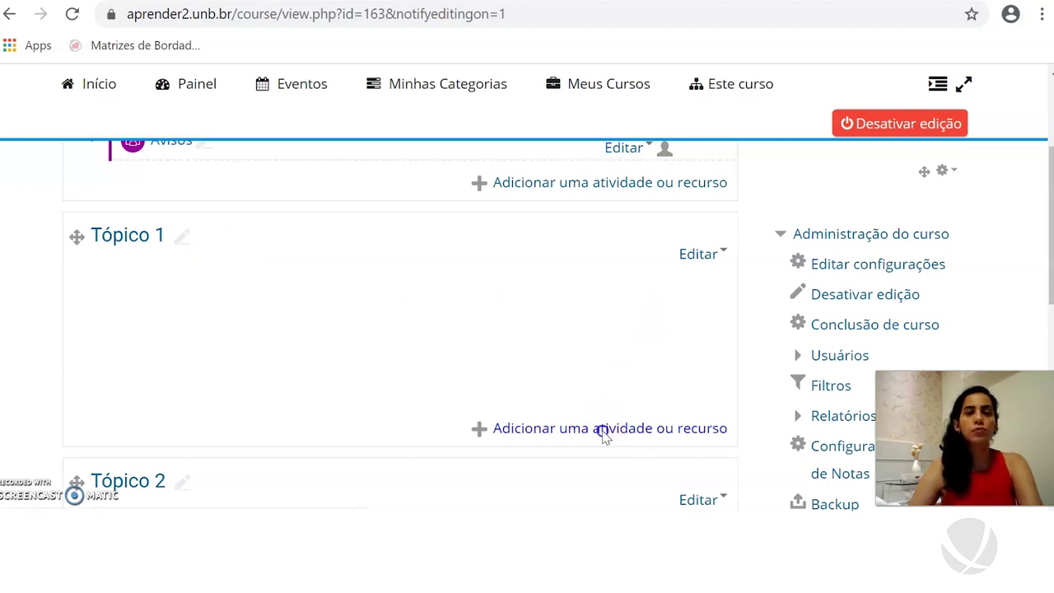
Step: Add a Fórum activity to Tópico 1 after reading through its module description
click(603, 431)
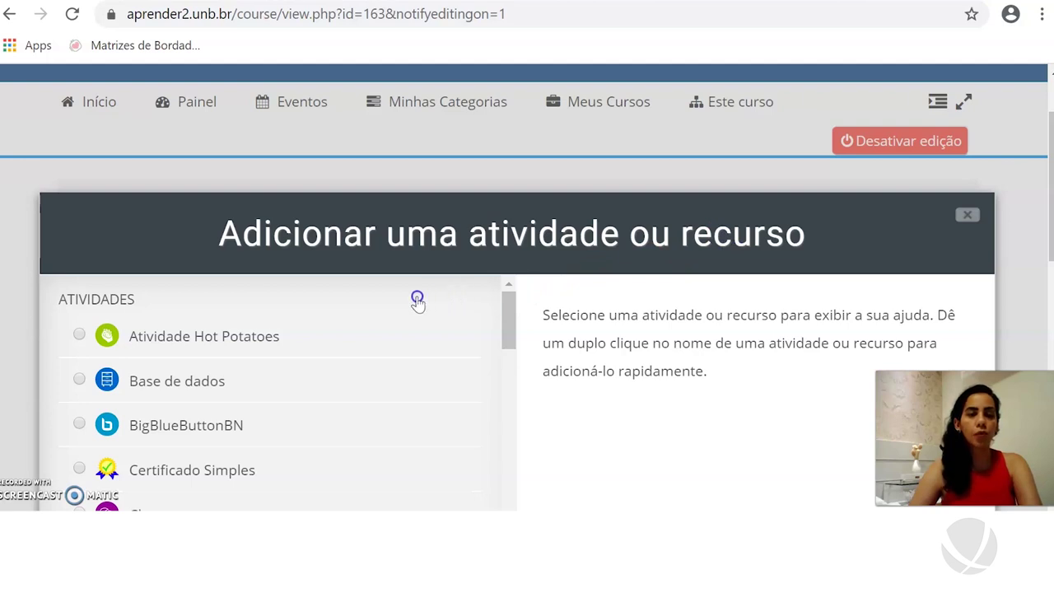
scroll(138, 341, down, 4)
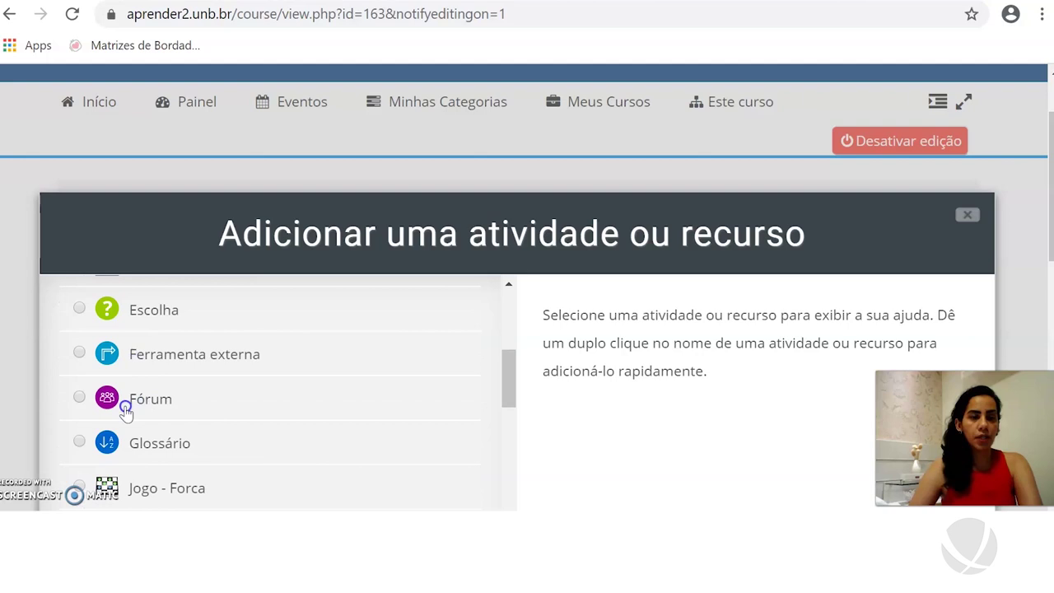
click(80, 398)
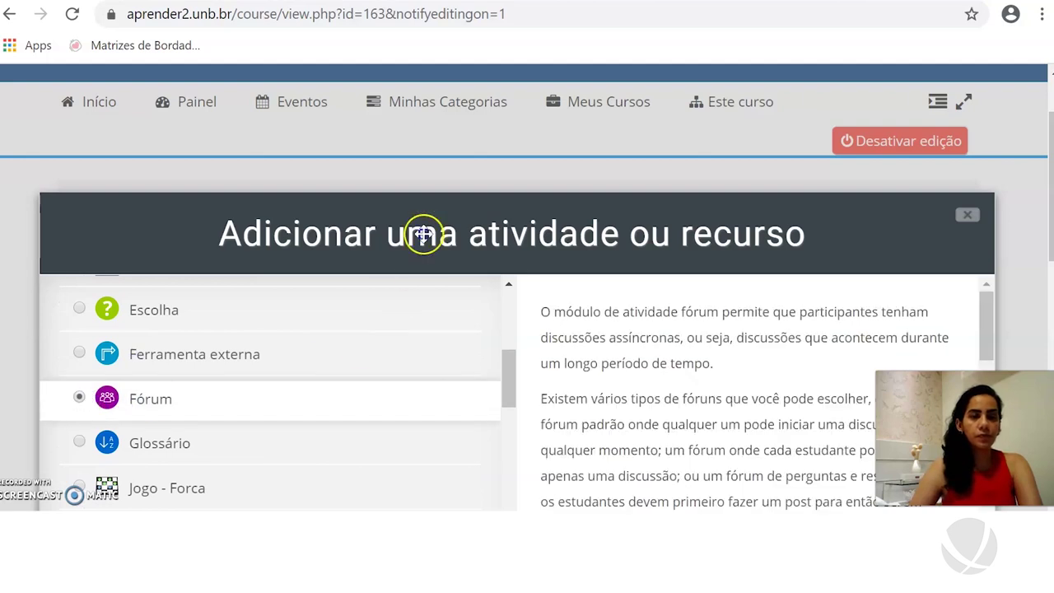
drag(419, 230, 415, 128)
scroll(642, 288, up, 2)
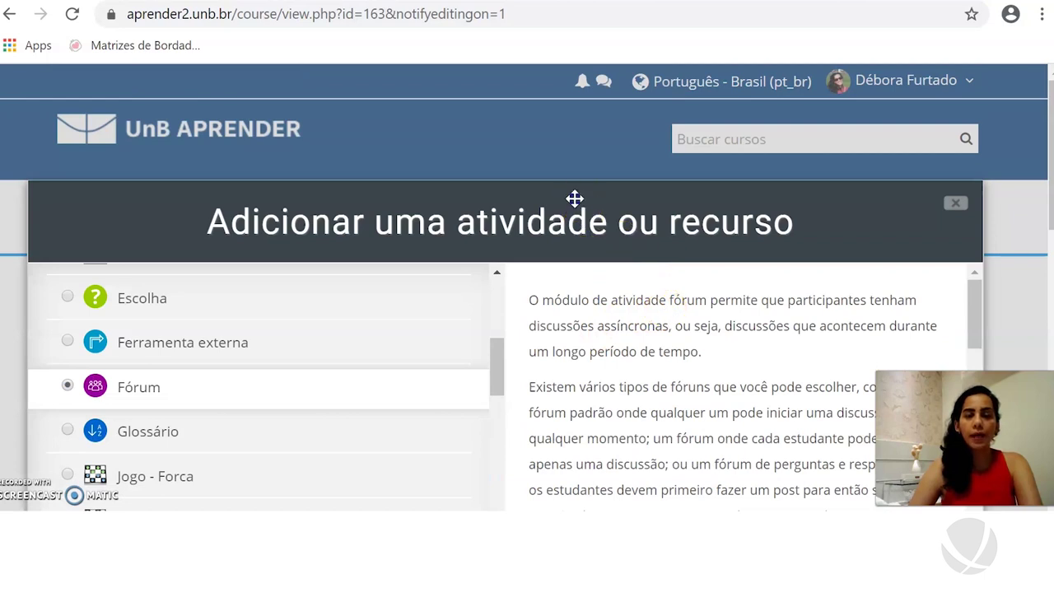
drag(574, 200, 548, 120)
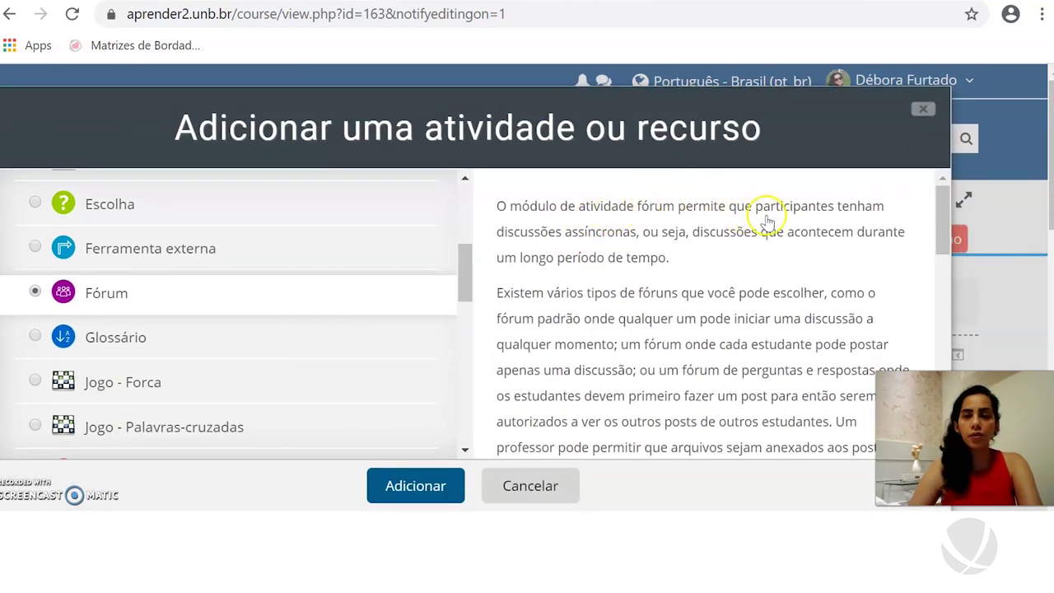
scroll(911, 220, down, 6)
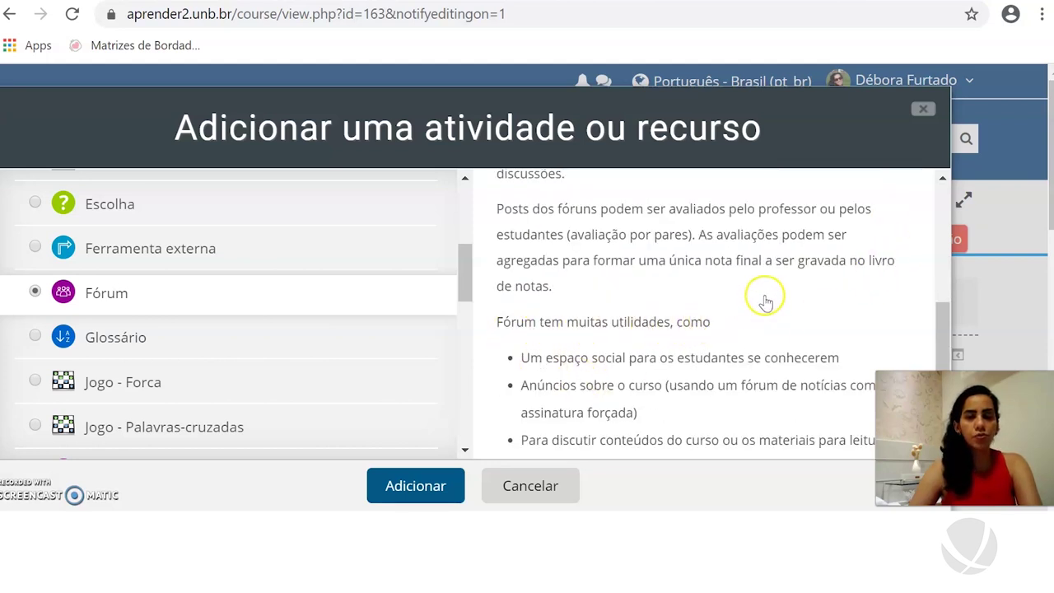
scroll(765, 298, down, 2)
scroll(764, 303, down, 4)
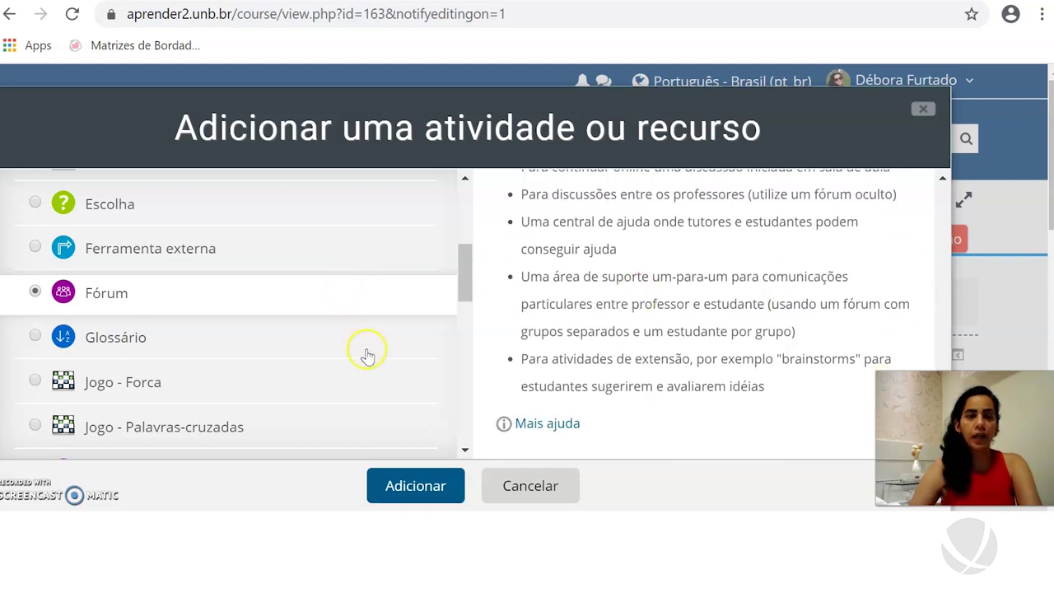
click(422, 488)
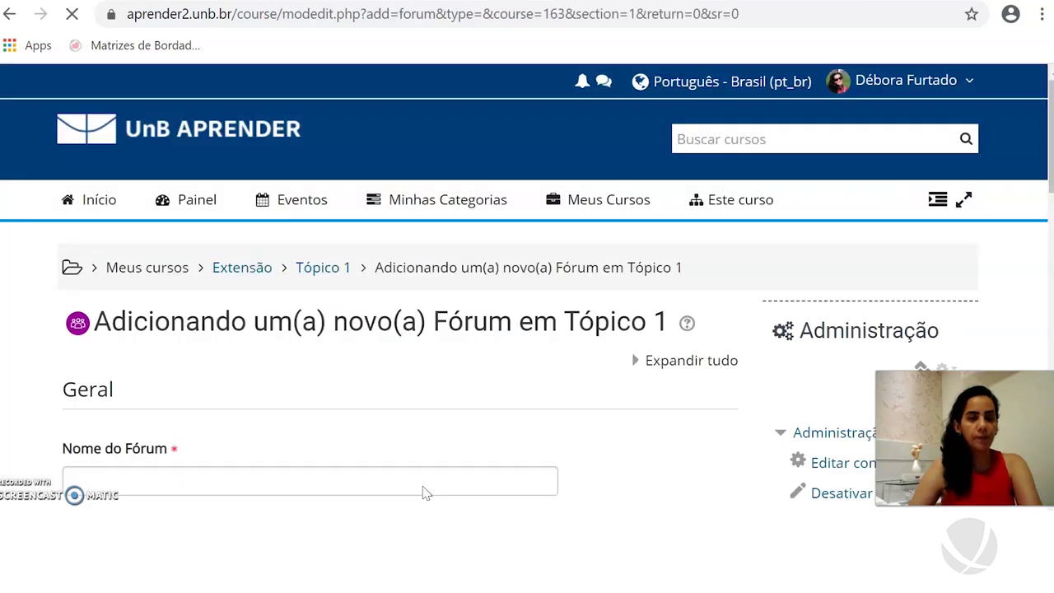
Step: Name the new forum "Discussão do texto 1"
scroll(367, 313, down, 1)
scroll(369, 319, down, 1)
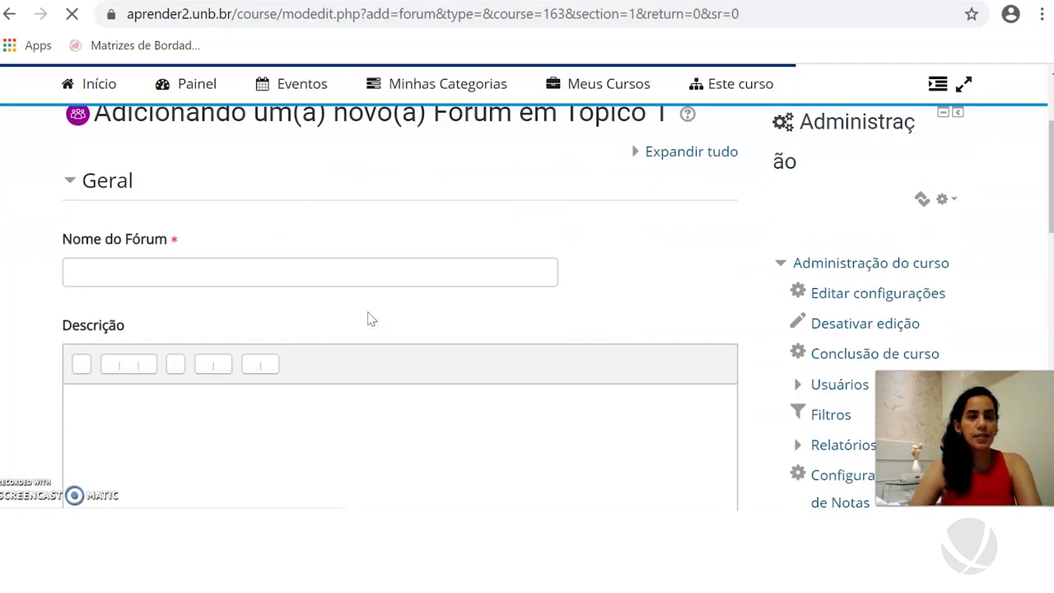
scroll(435, 172, up, 1)
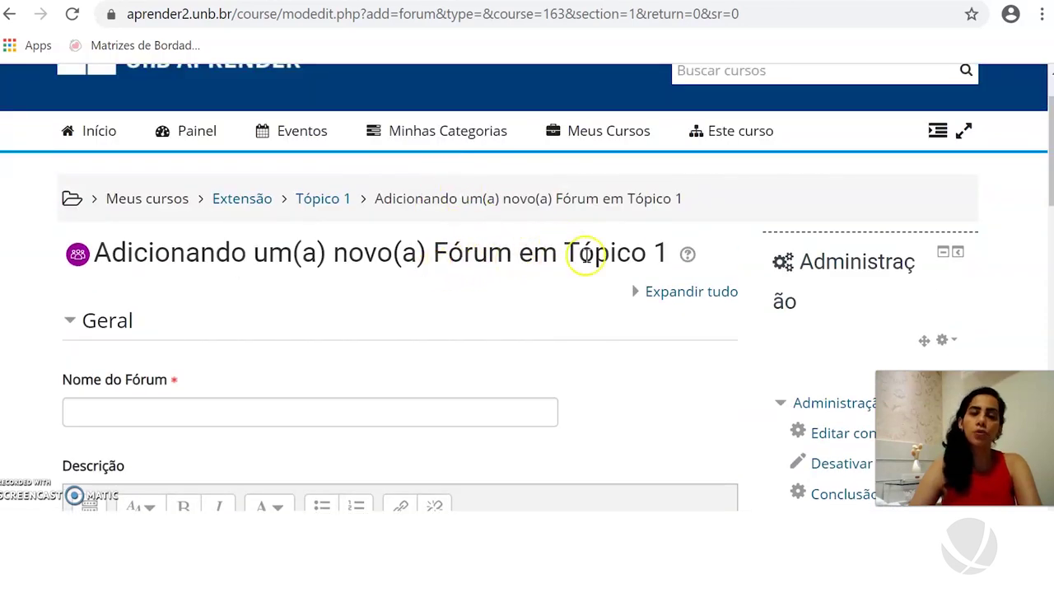
scroll(632, 275, down, 2)
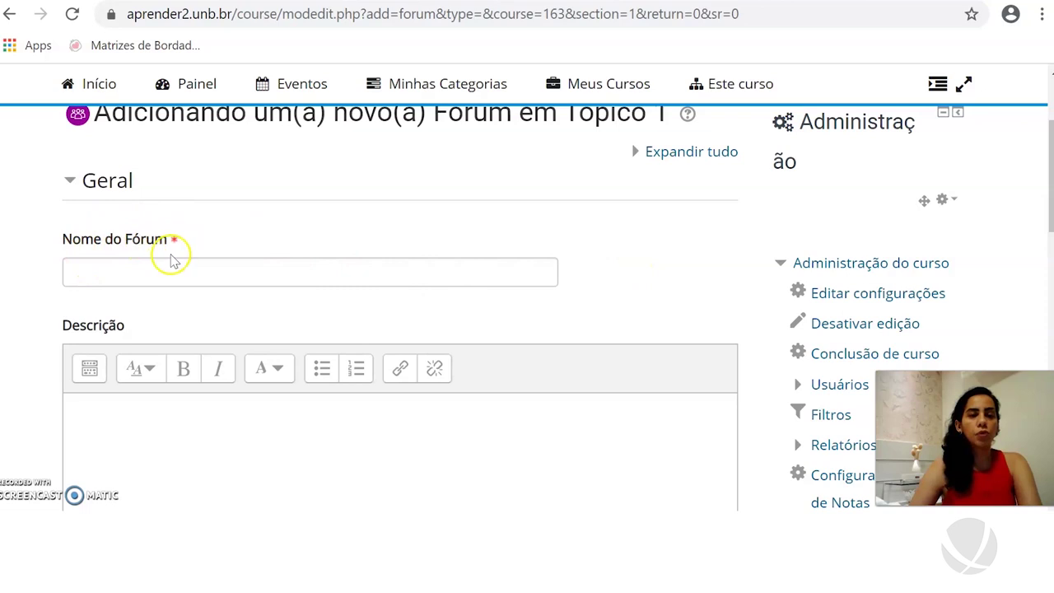
mouse_move(183, 249)
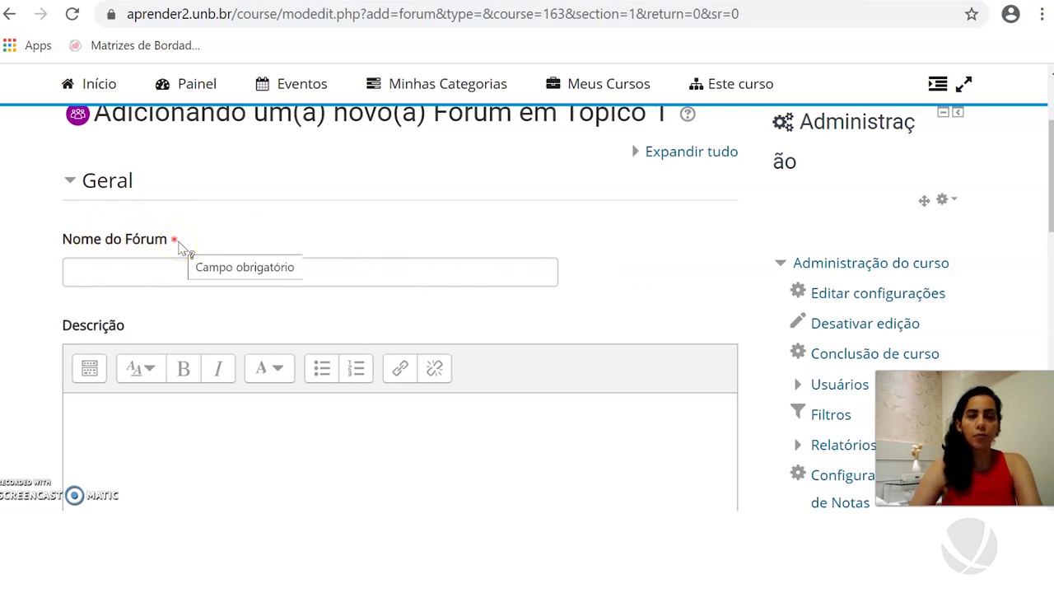
click(171, 274)
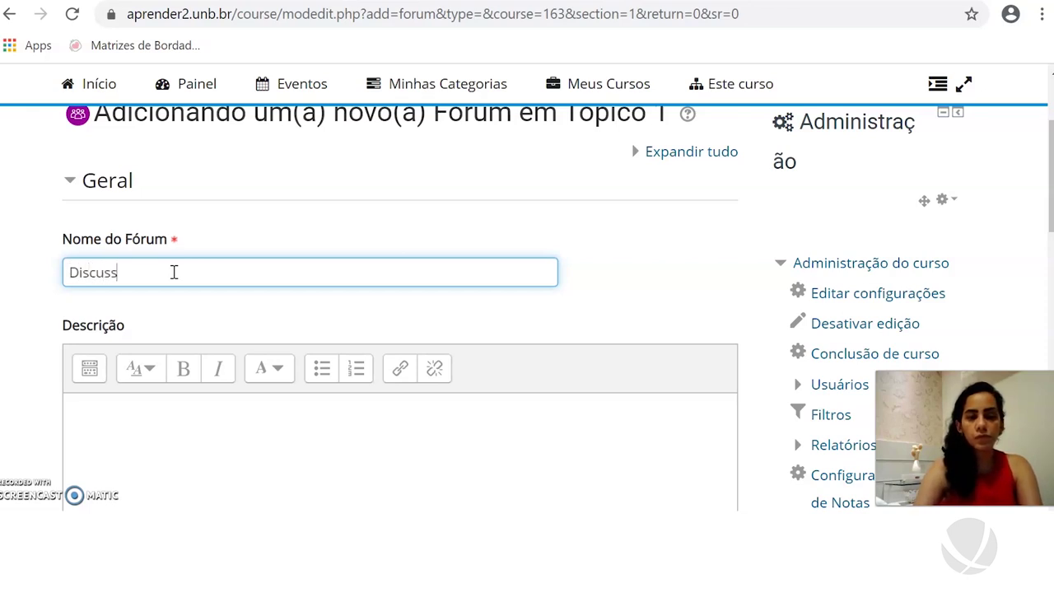
text(texto)
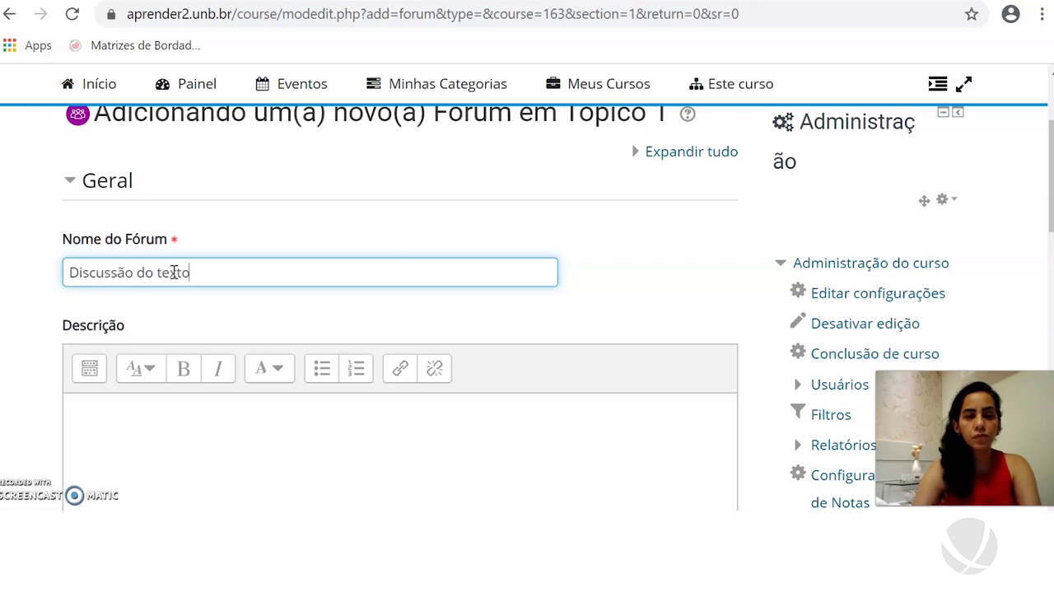
text( 1)
Step: Choose Fórum geral as the forum type, leaving the description empty
scroll(299, 299, down, 3)
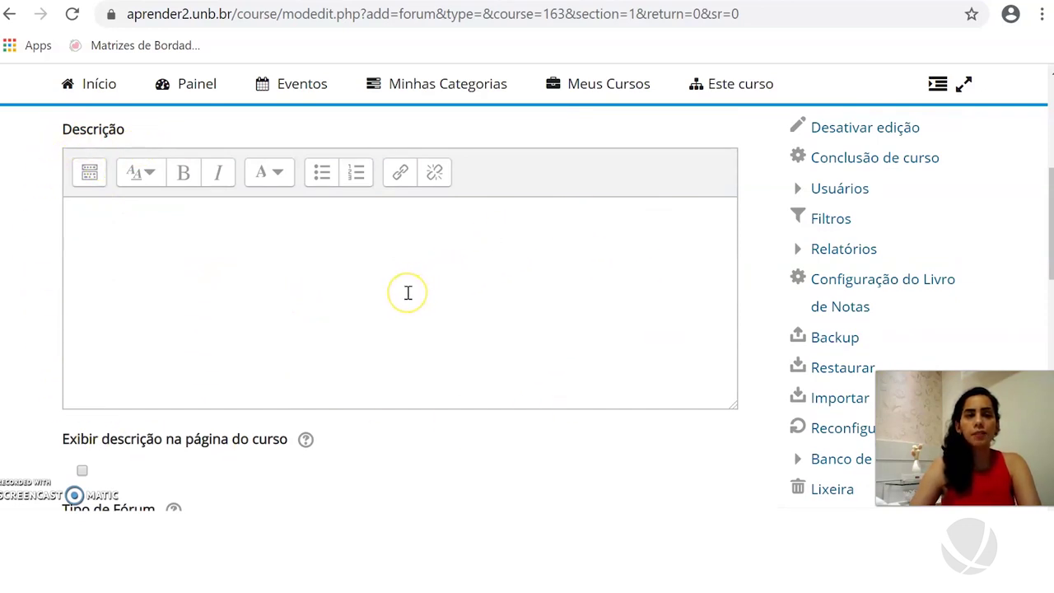
scroll(408, 297, up, 1)
scroll(408, 296, down, 1)
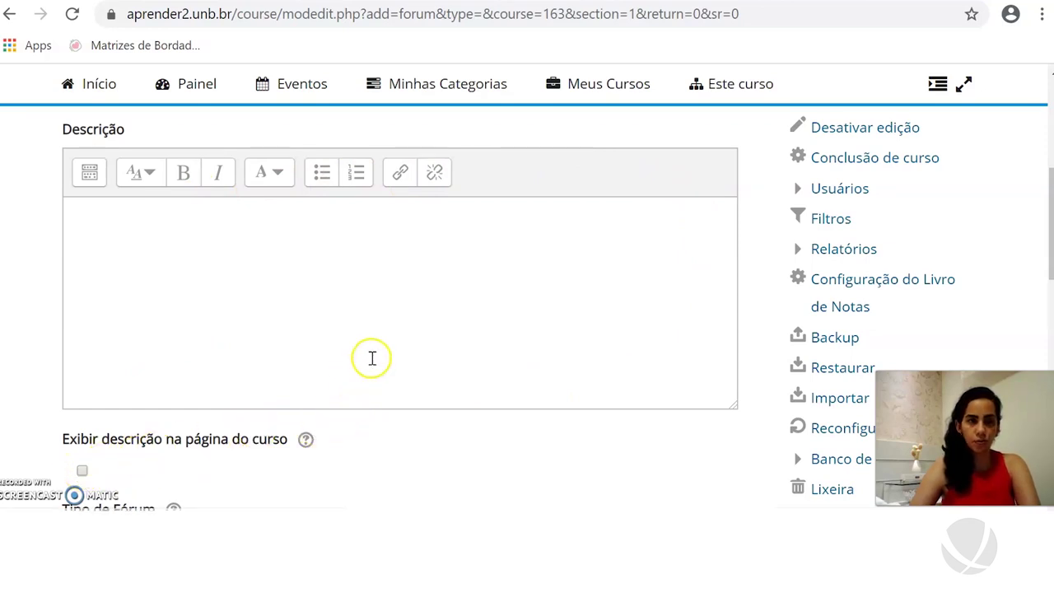
scroll(362, 367, up, 1)
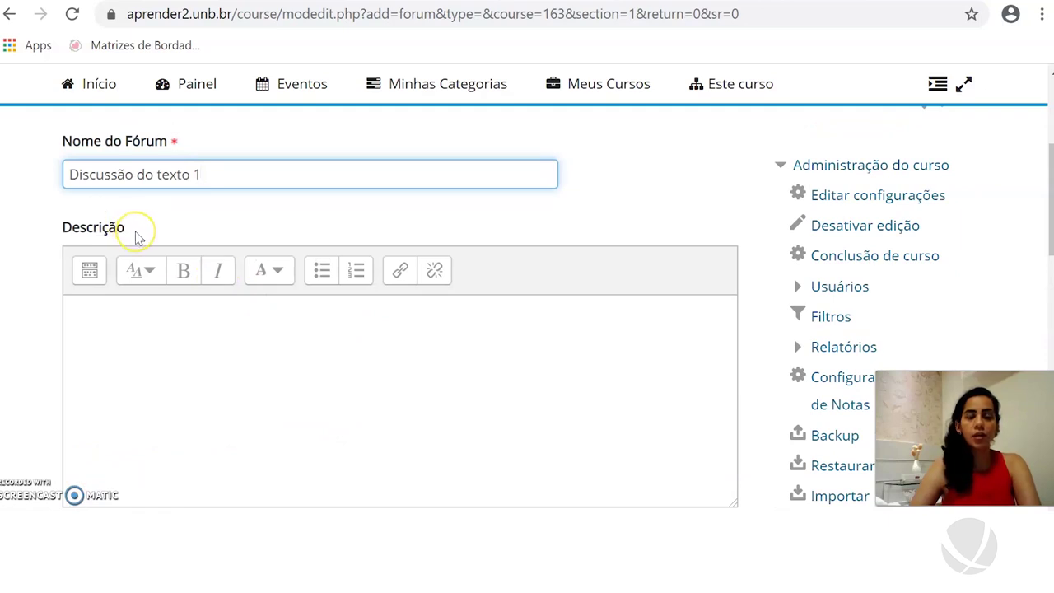
scroll(315, 261, down, 3)
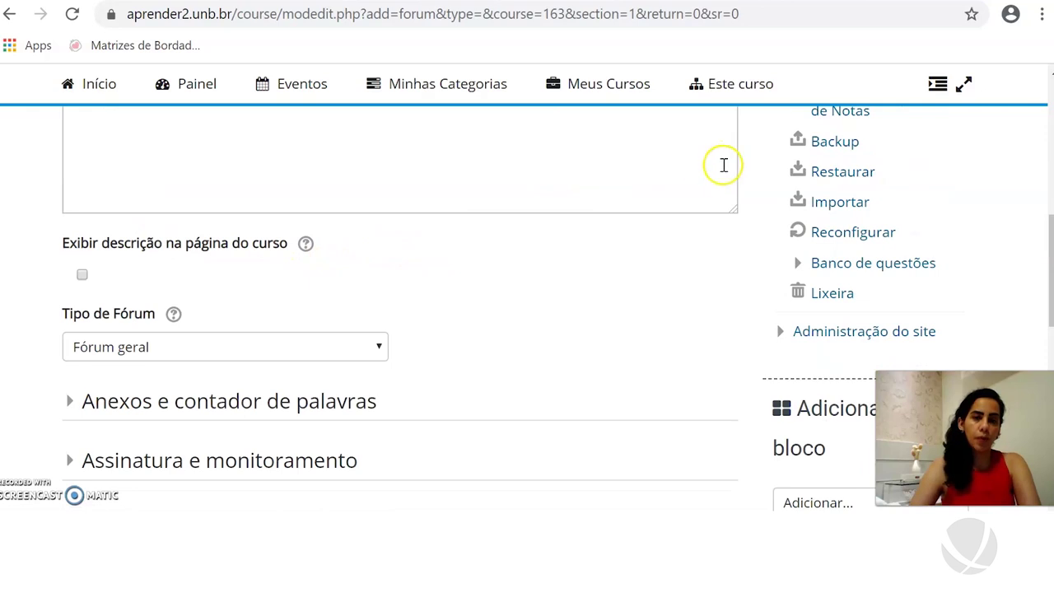
scroll(705, 177, down, 1)
scroll(706, 179, down, 1)
scroll(705, 183, up, 1)
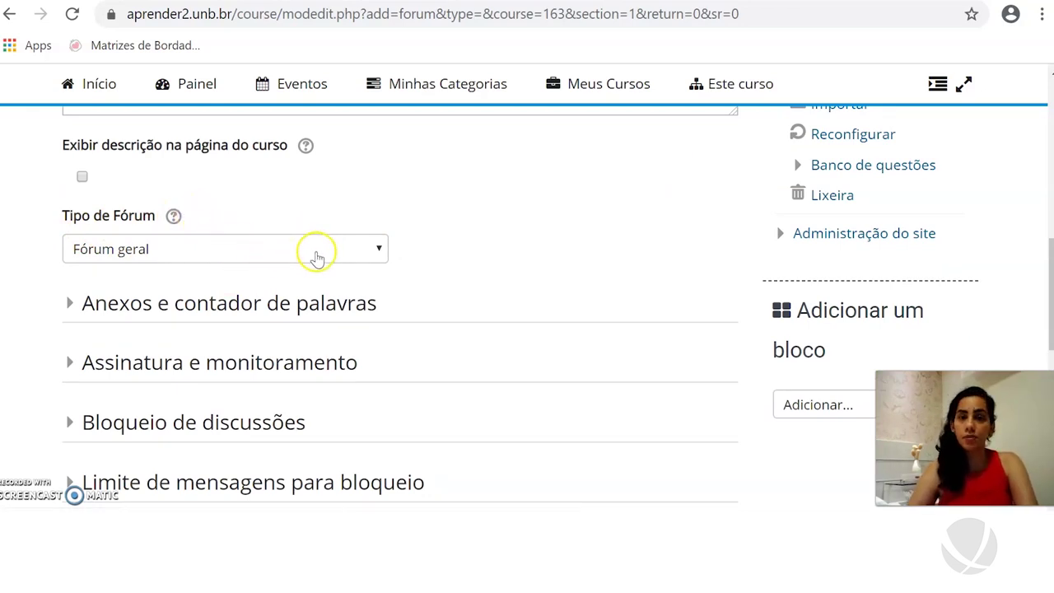
click(376, 250)
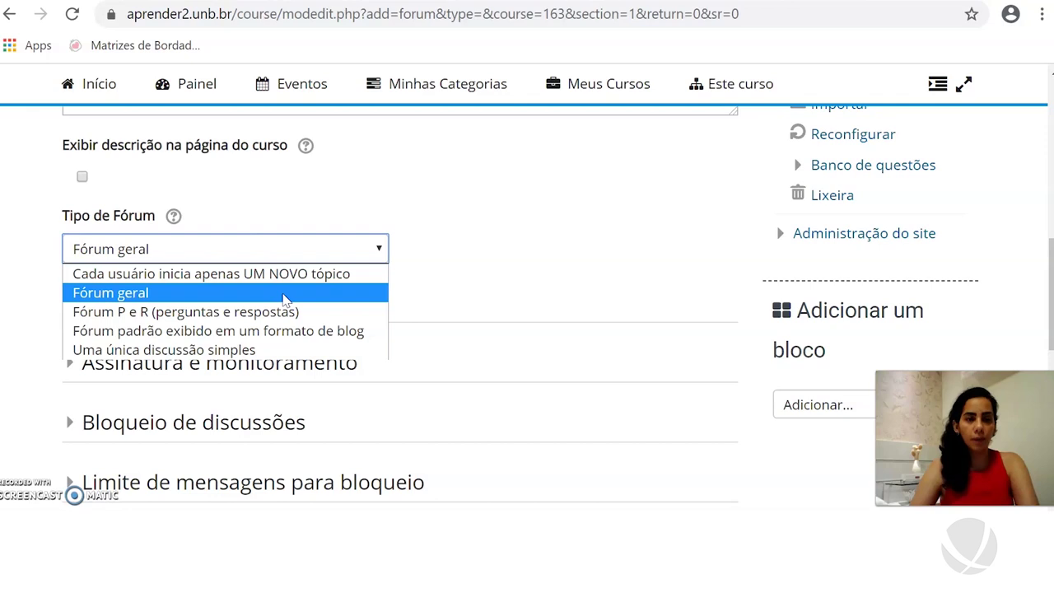
click(283, 295)
Step: Save the forum settings and return to the course page
scroll(522, 217, down, 3)
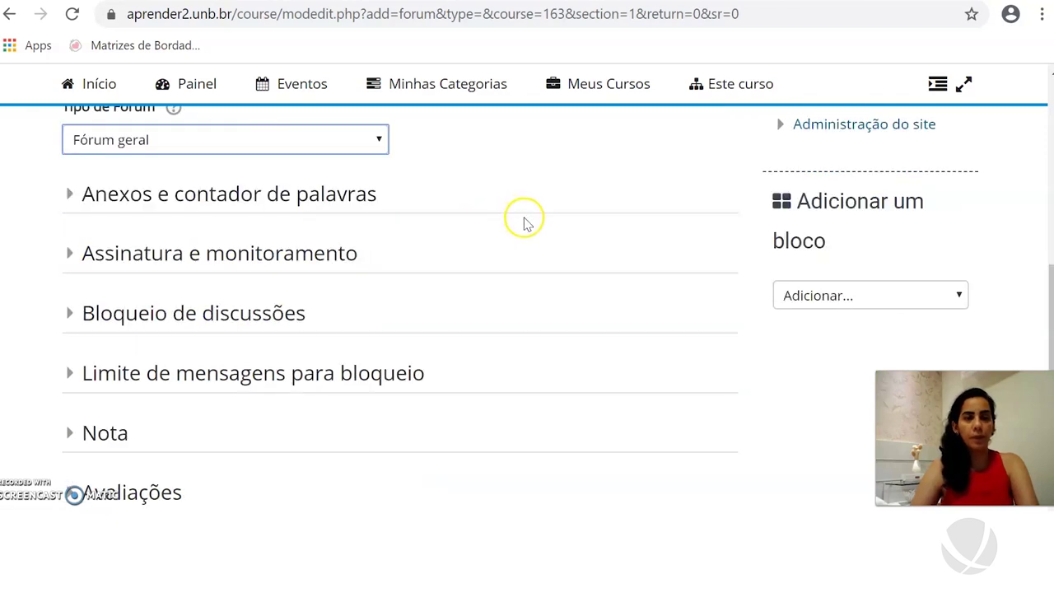
scroll(527, 230, down, 4)
scroll(560, 247, down, 1)
click(140, 354)
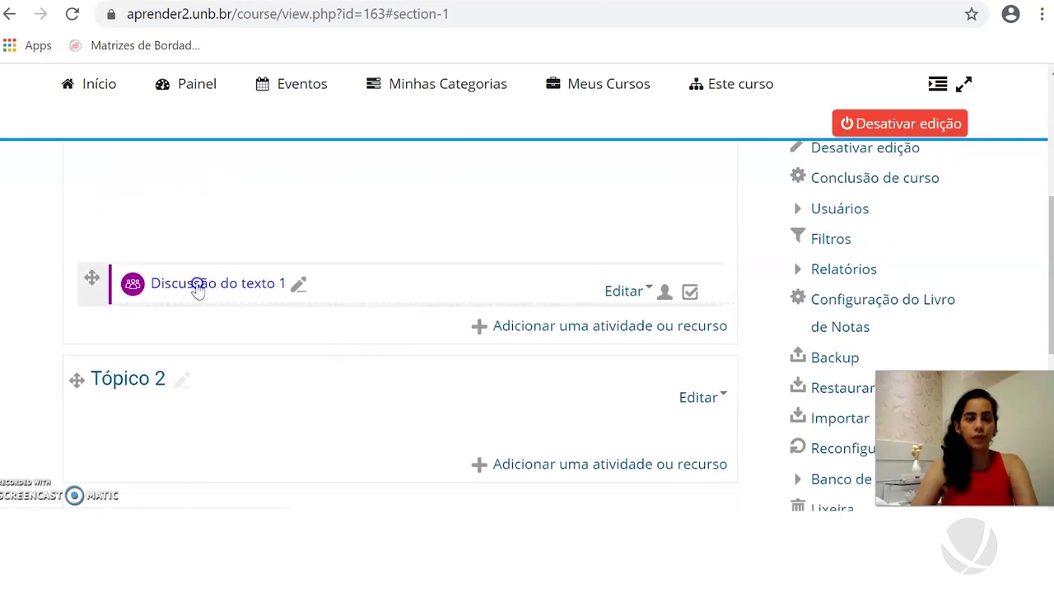
Step: Start a new discussion topic in the Discussão do texto 1 forum with the subject "Discussão texto 1"
click(198, 284)
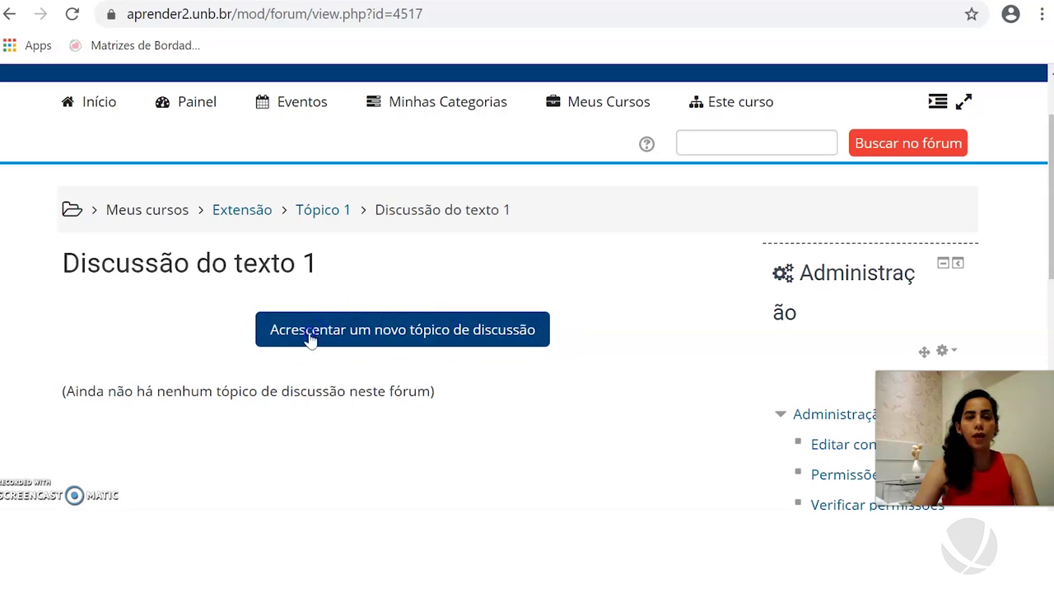
click(501, 340)
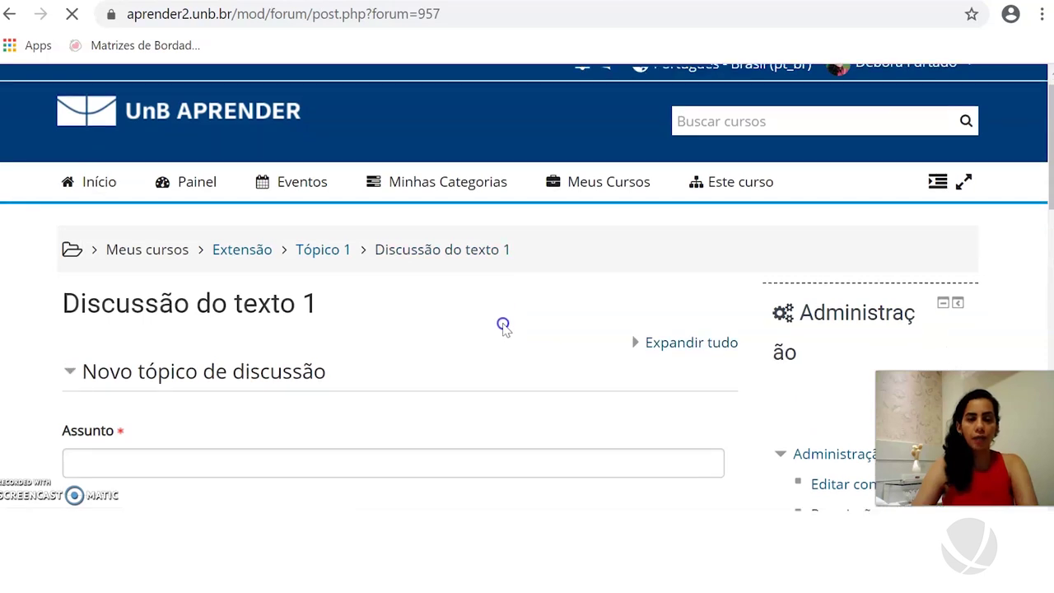
scroll(503, 325, down, 3)
click(251, 242)
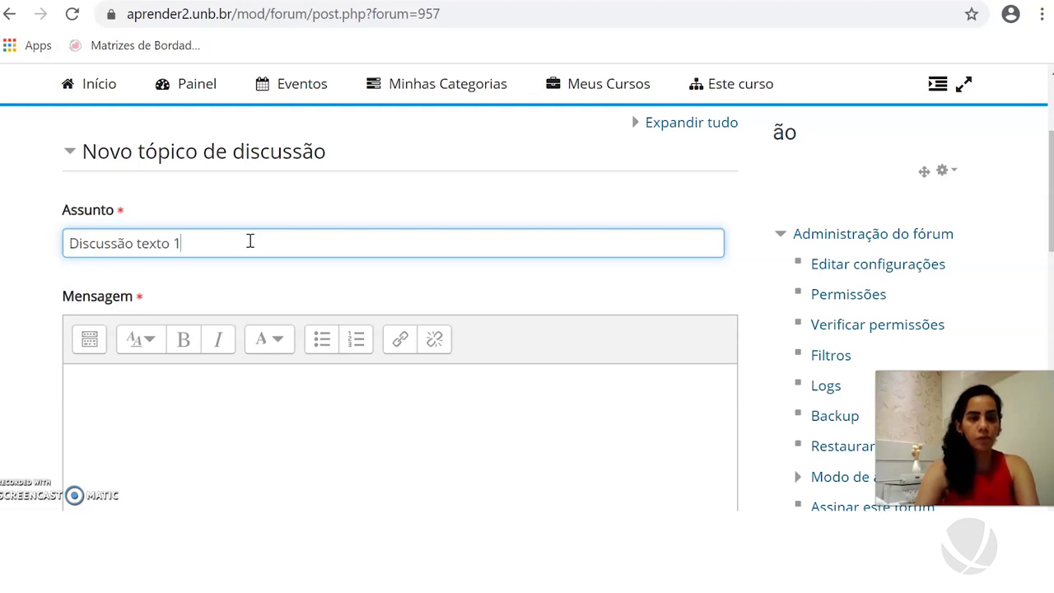
Step: Write the topic's message: "Caros estudantes," and on a new line "após a realização da leitura do texto 1, responda as seguintes questões:"
scroll(264, 280, down, 1)
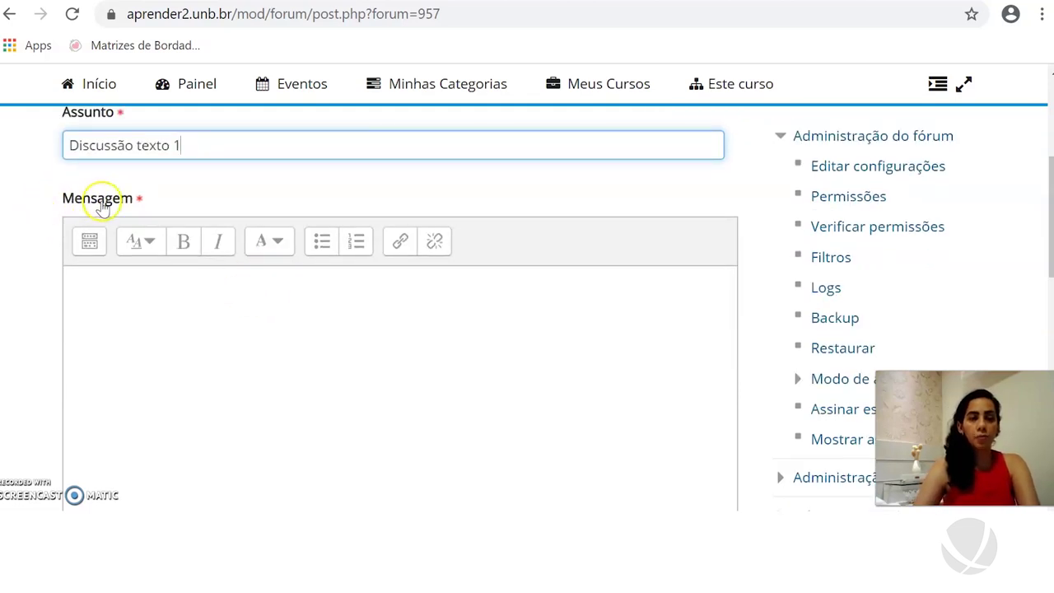
mouse_move(144, 206)
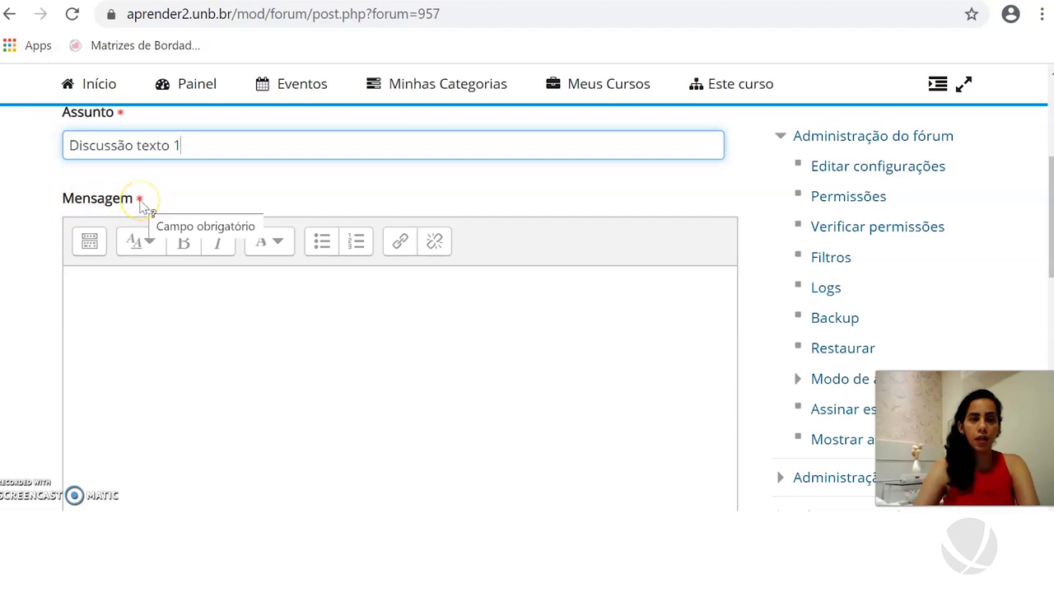
click(147, 315)
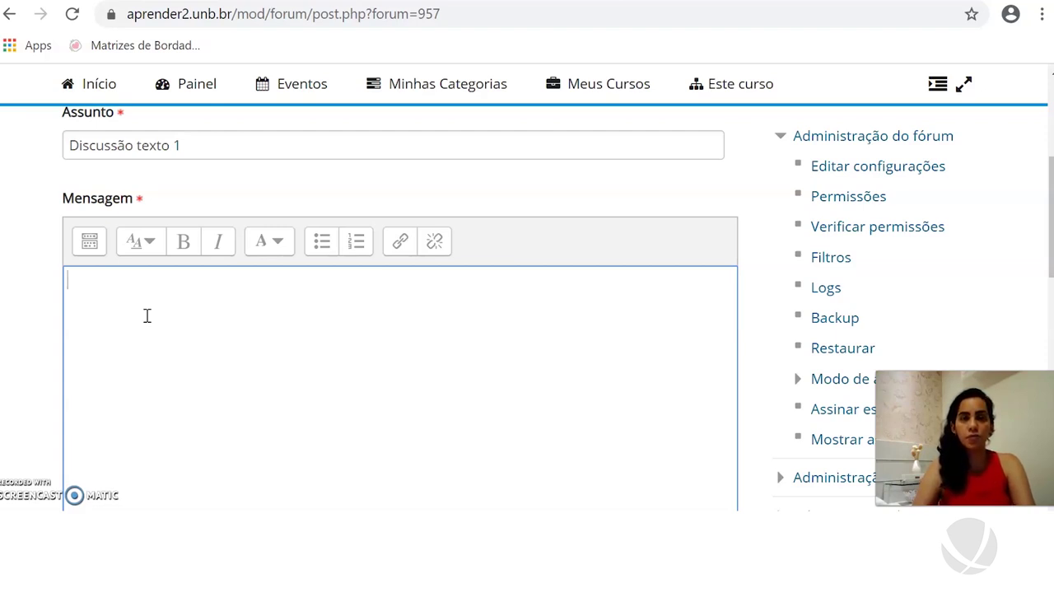
text(Caros estu)
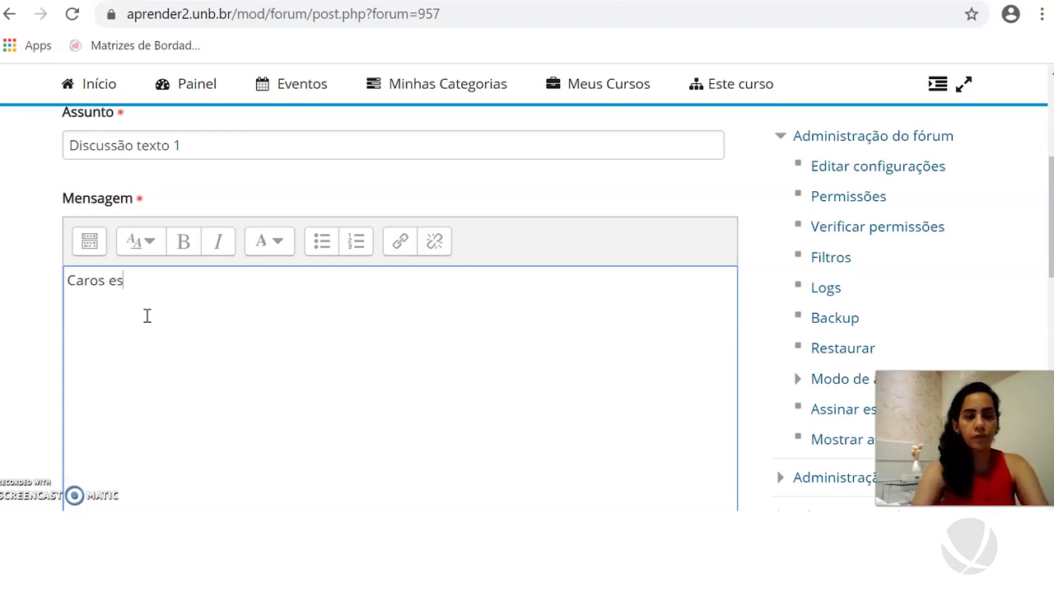
key(BackSpace)
key(BackSpace)
text(tudant)
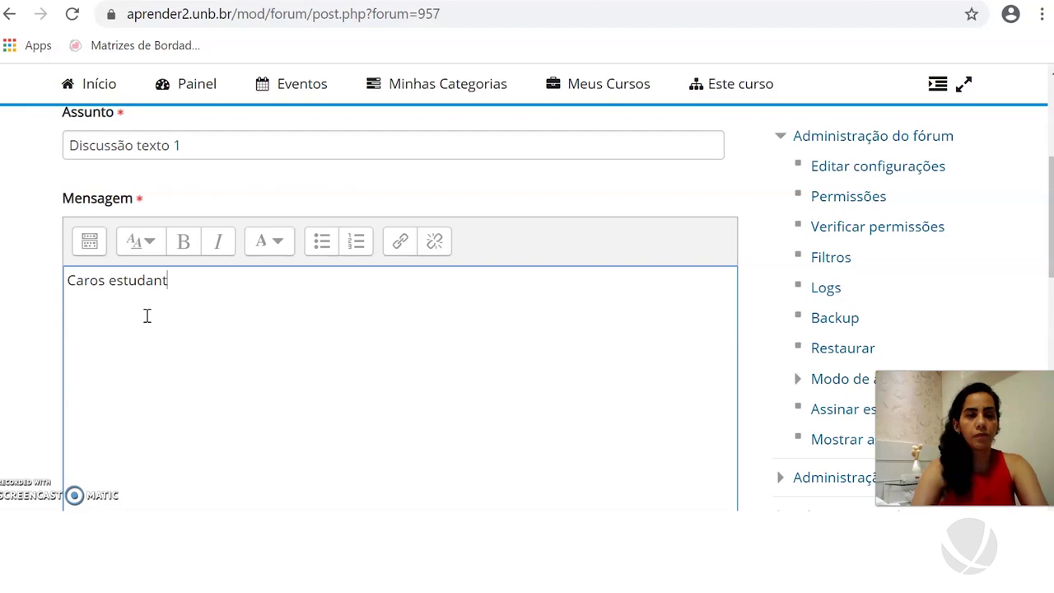
text(es, após a realização da leitura do texto )
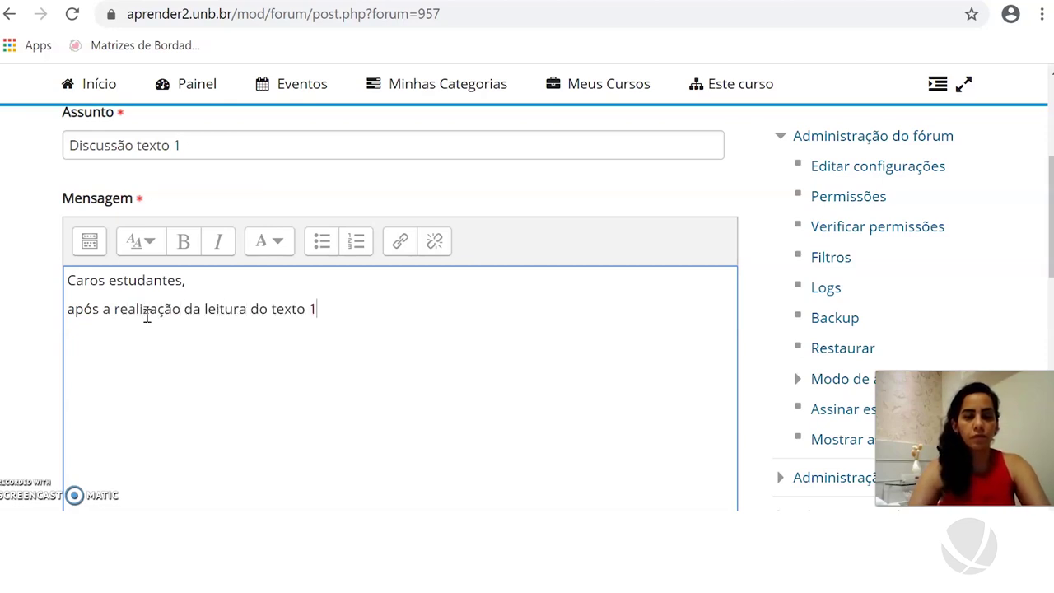
text(1, responda)
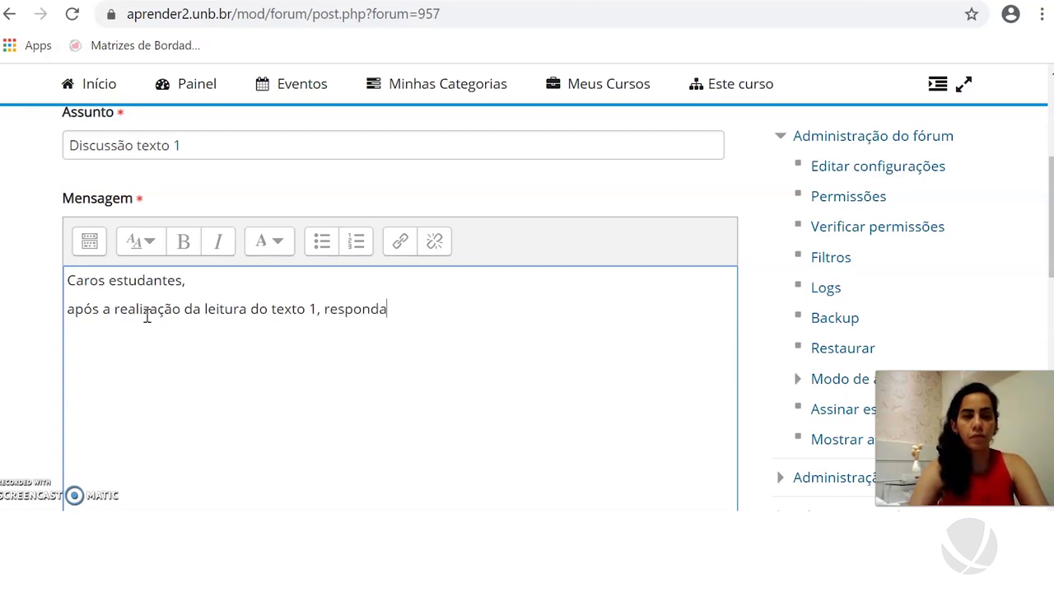
text( as segu)
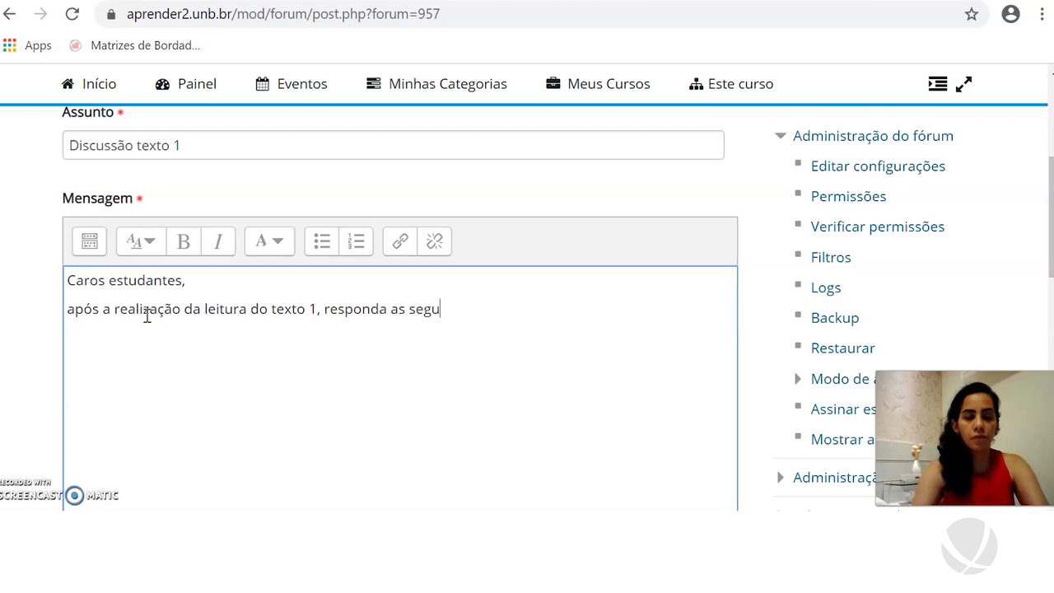
text(intes quesões)
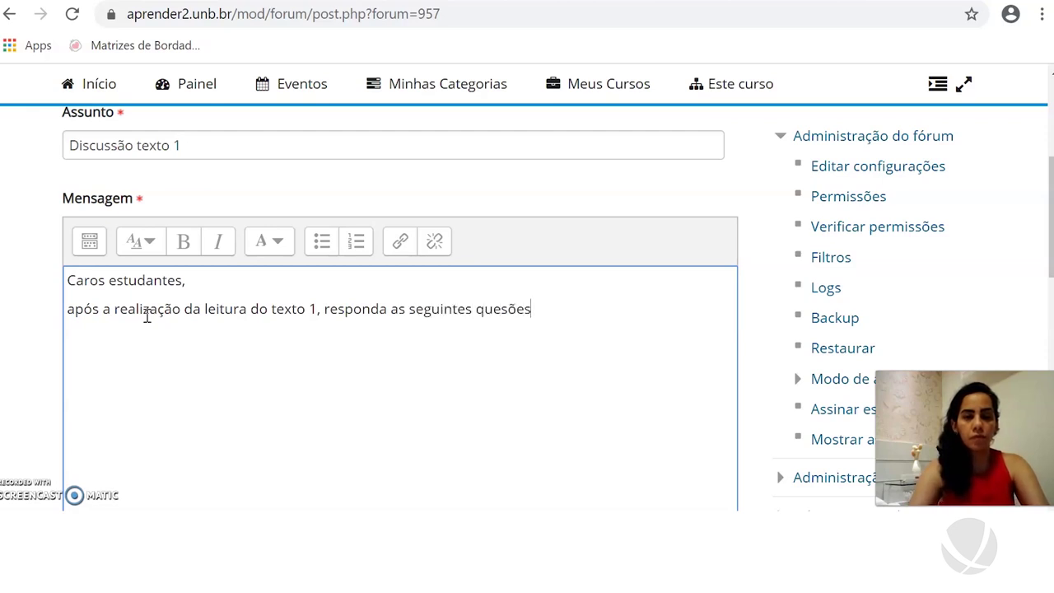
key(BackSpace)
key(BackSpace)
text(tões)
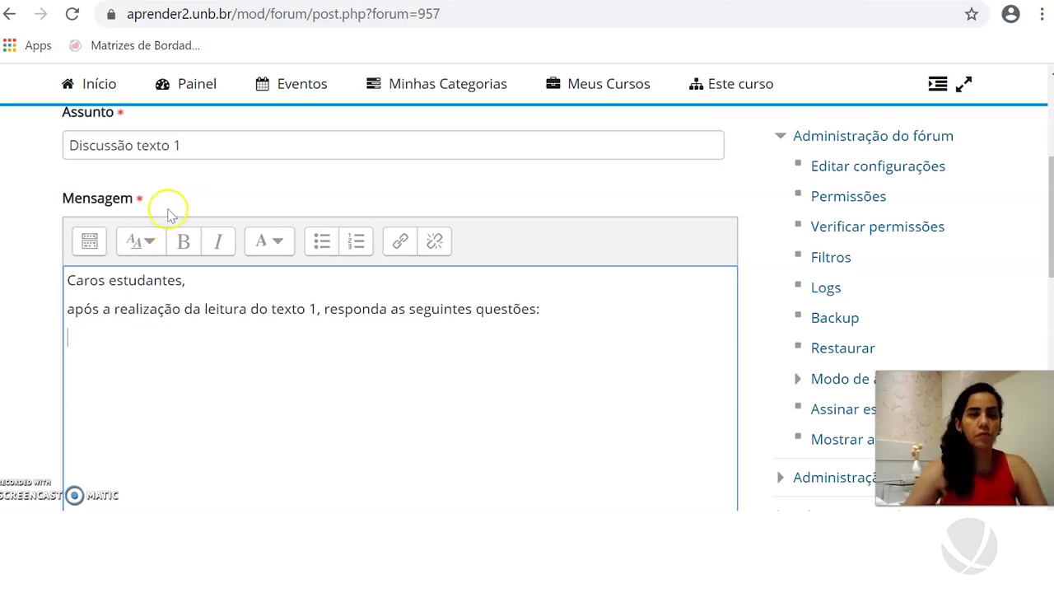
Step: Add a numbered list of three questions to the message, each with the placeholder text "asf"
click(357, 243)
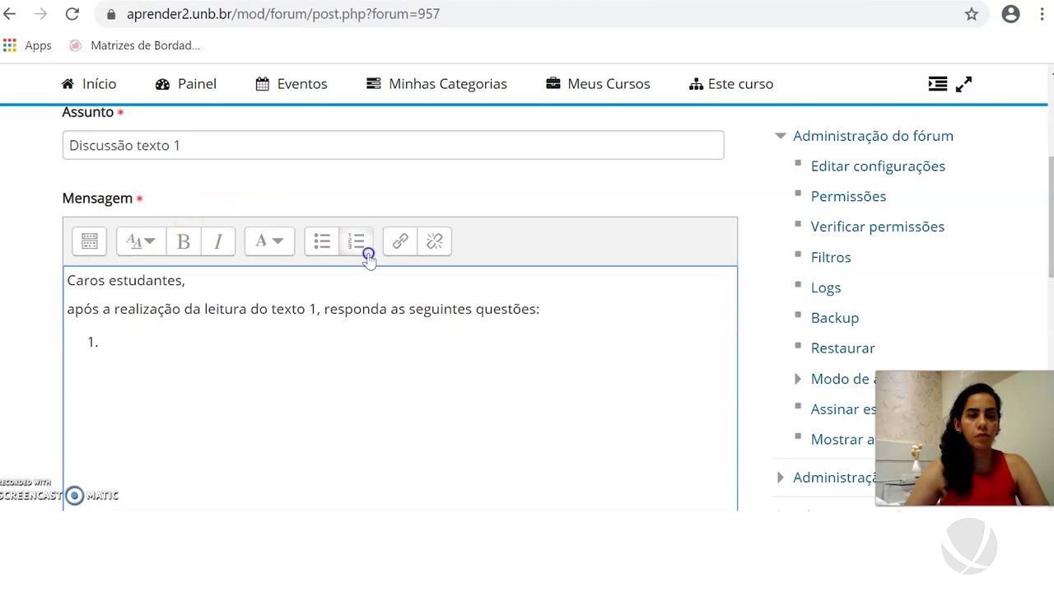
text(asf)
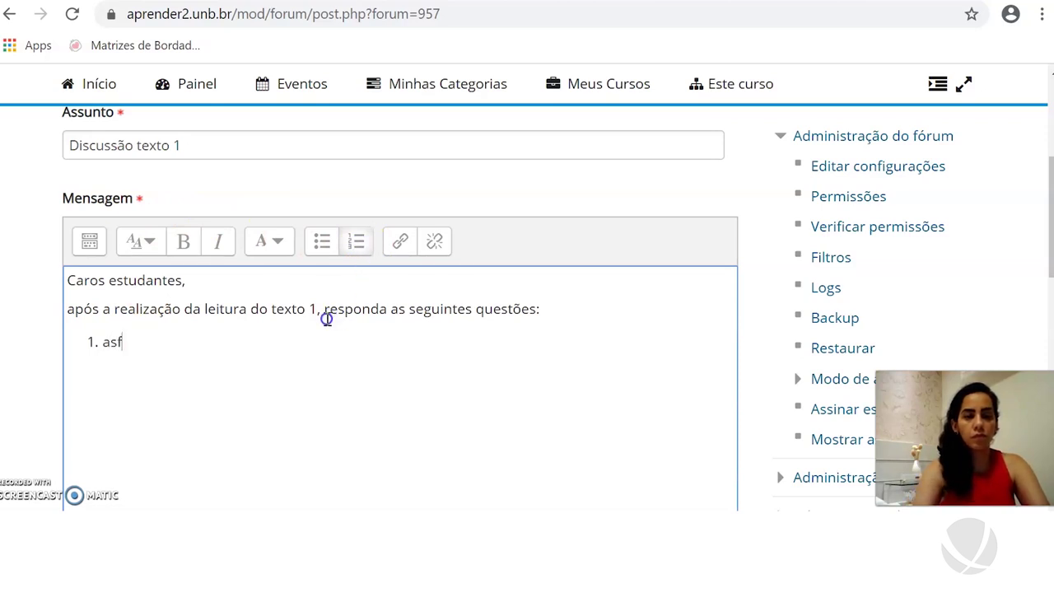
key(Return)
text(asf)
key(Return)
text(asf)
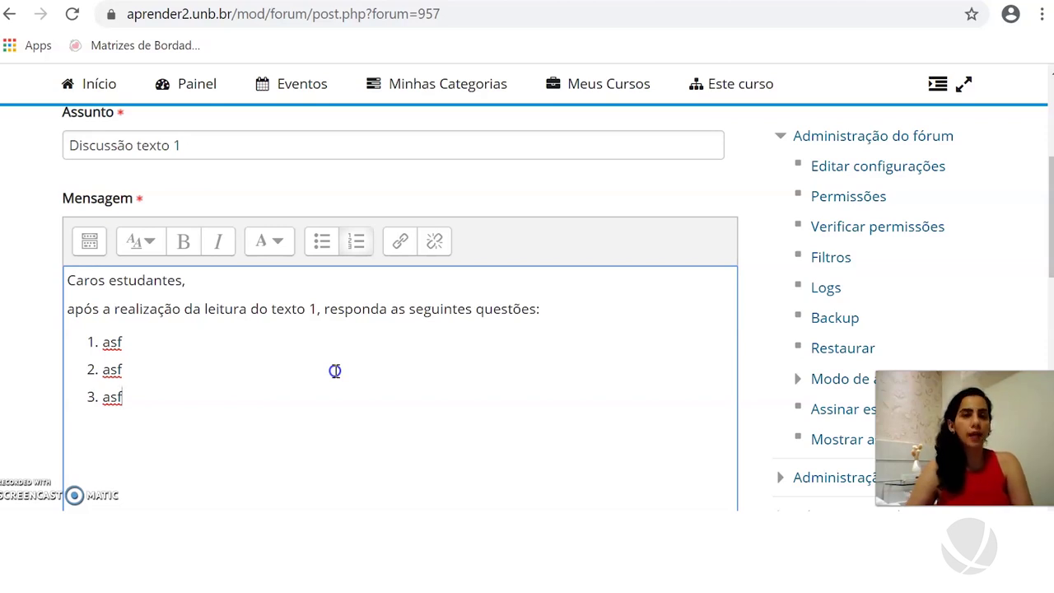
Step: Below the numbered list, add the line "Critérios de avaliação" followed by three separate lines reading "x"
key(Return)
key(Return)
text(Crti)
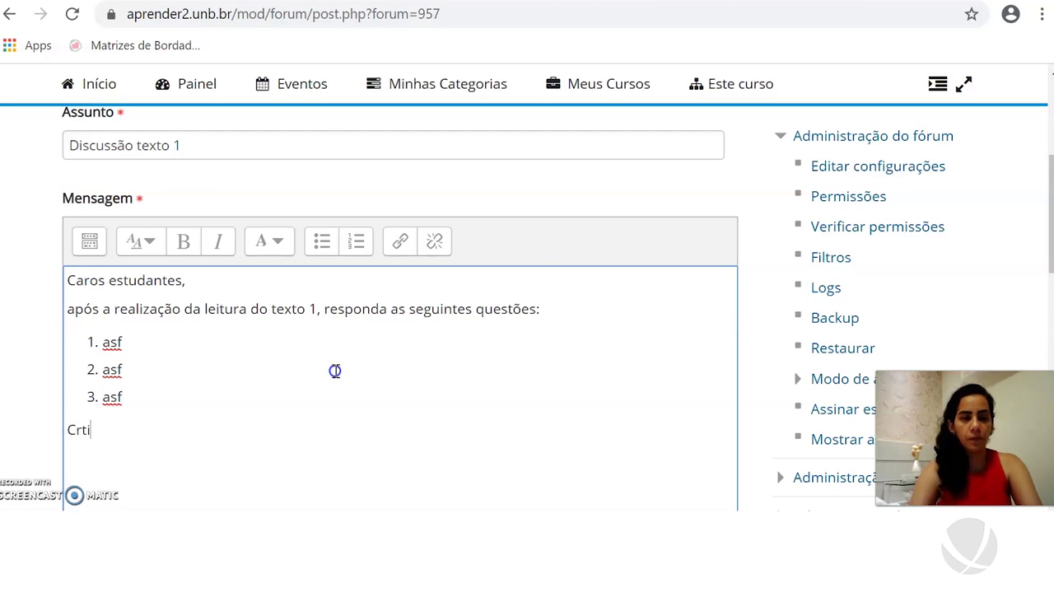
text(itério)
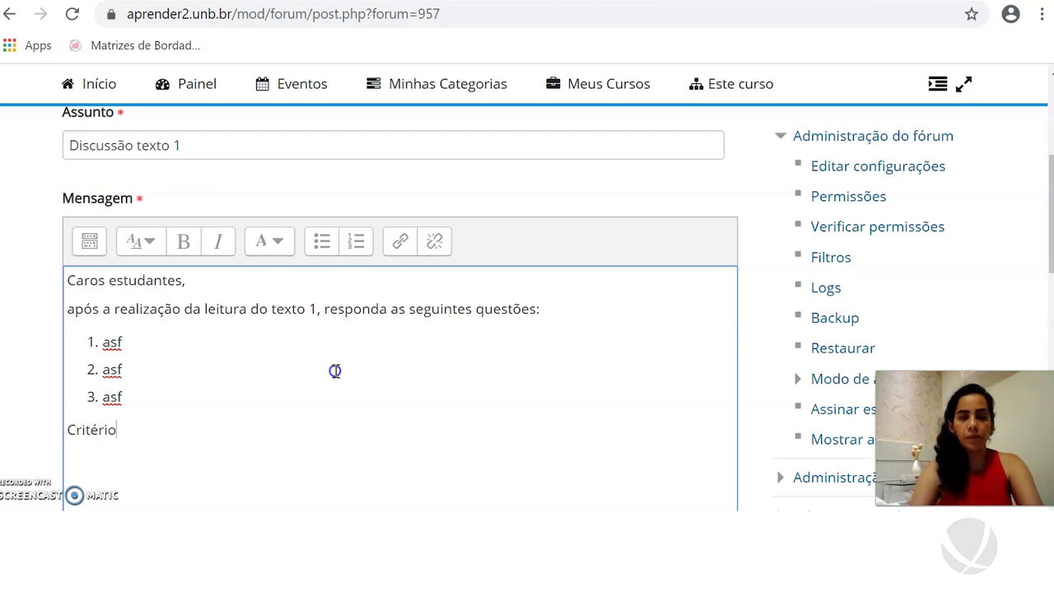
text(s de avaliação)
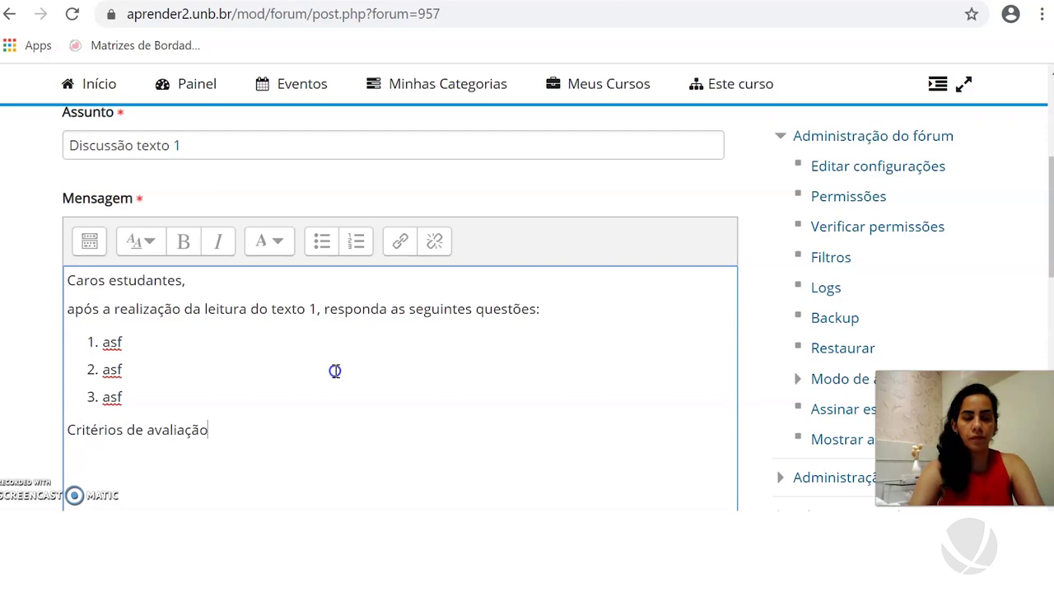
key(Return)
text(x)
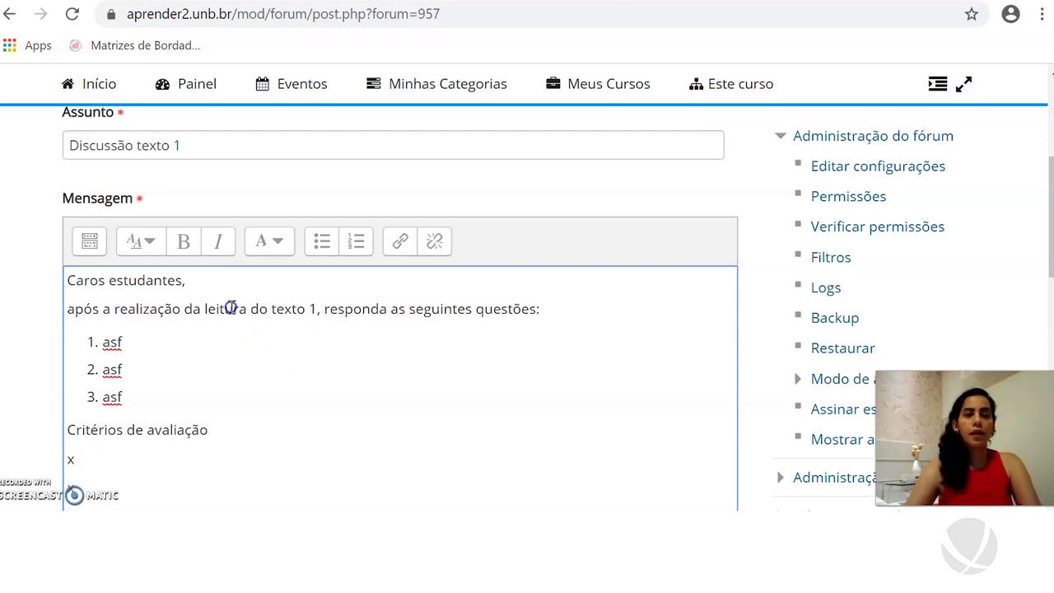
click(284, 301)
key(Return)
text(x)
key(Return)
text(x)
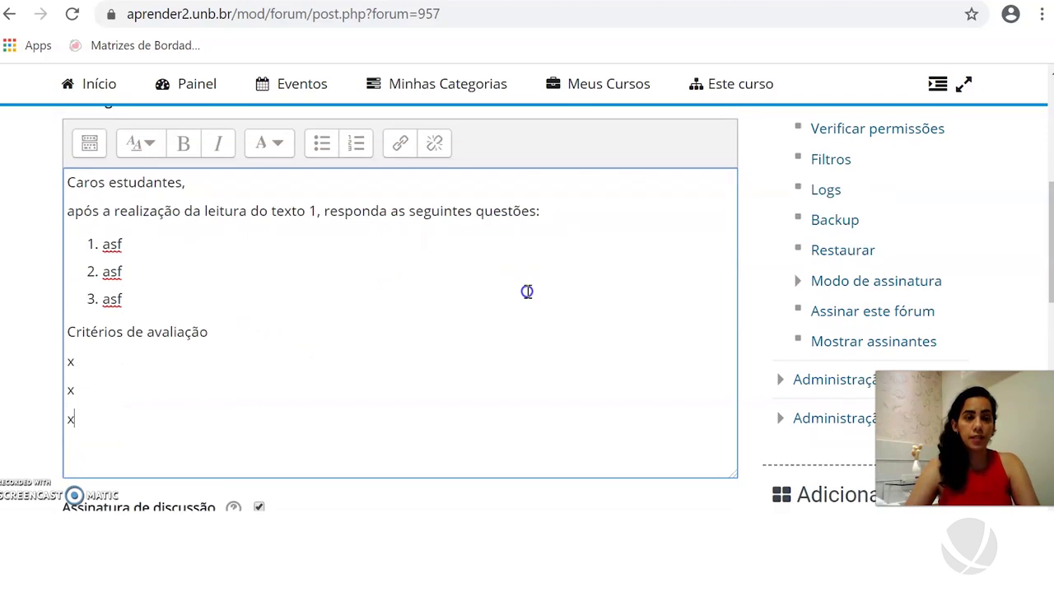
Step: Make the greeting "Caros estudantes," and the heading "Critérios de avaliação" bold
drag(197, 181, 46, 183)
click(184, 142)
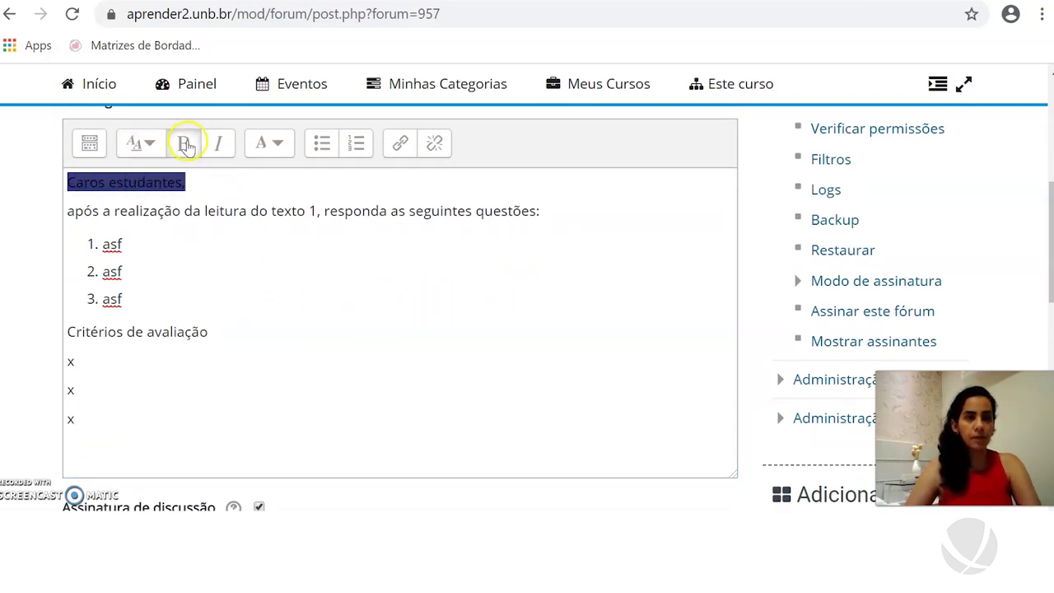
drag(192, 331, 69, 331)
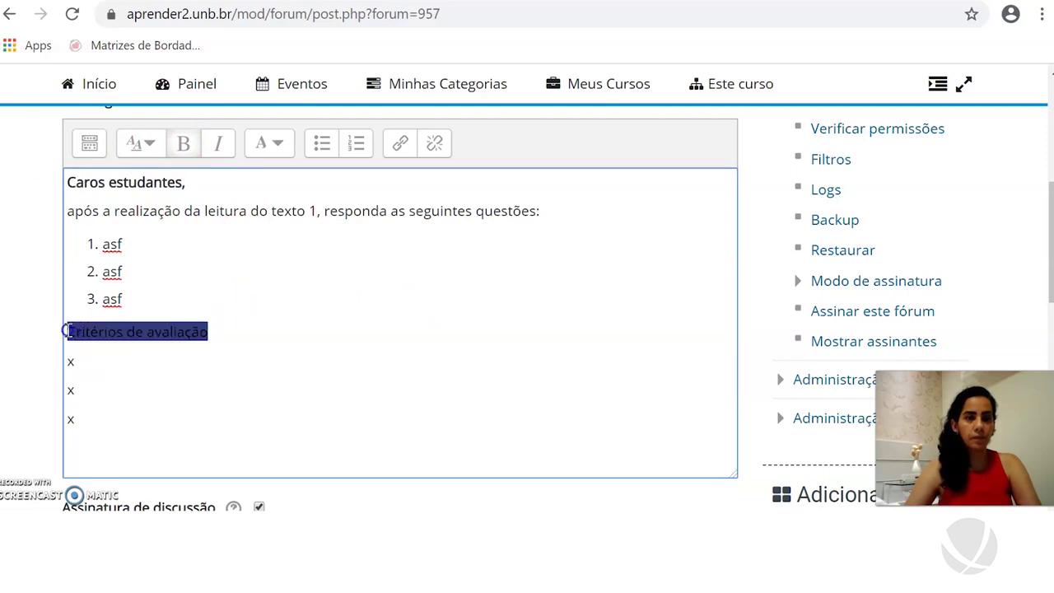
click(186, 145)
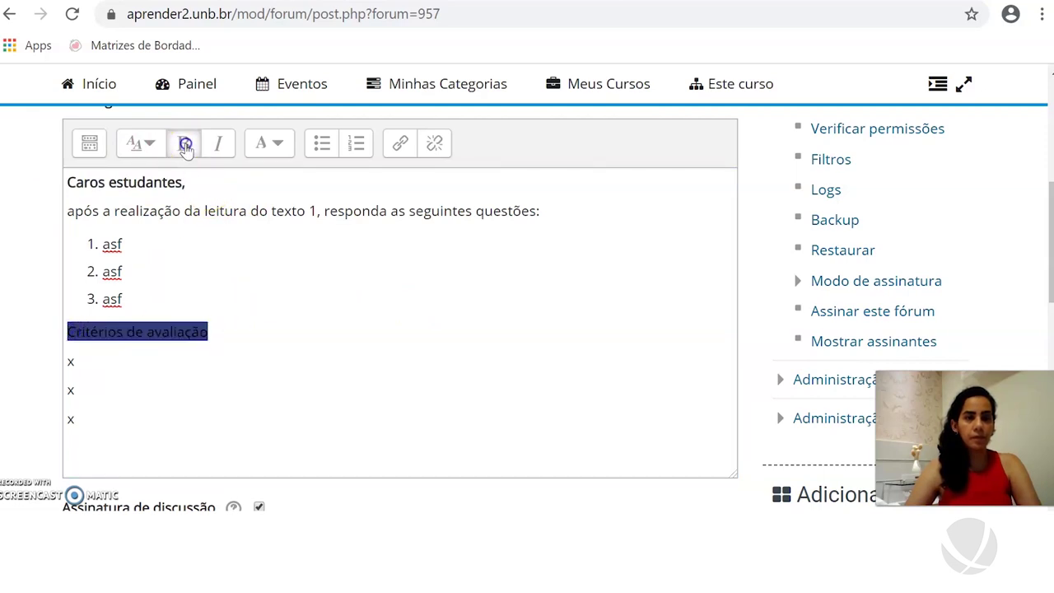
Step: Color the heading "Critérios de avaliação" dark gold
click(272, 144)
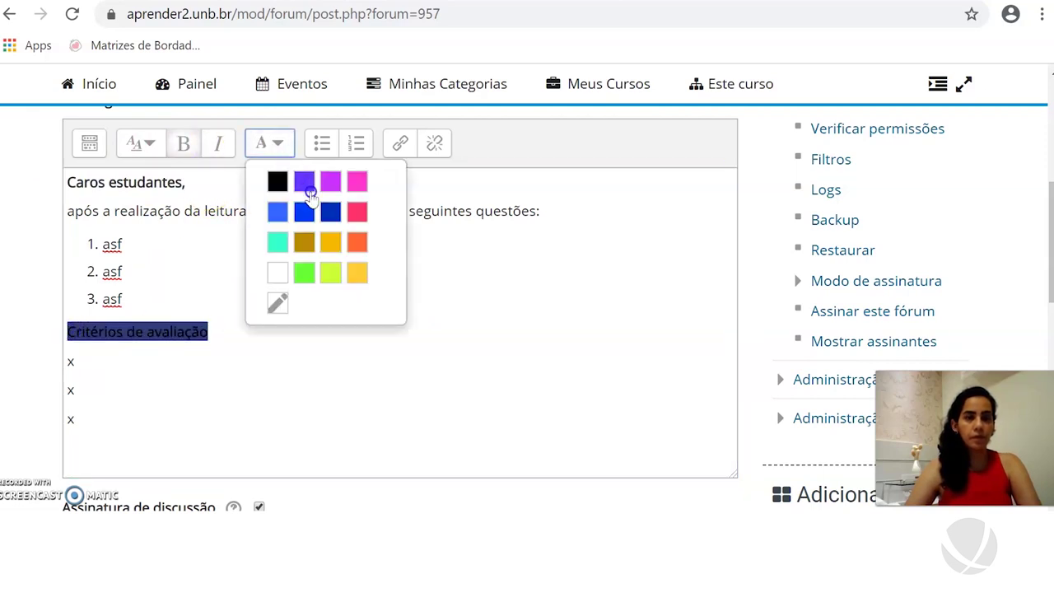
click(306, 242)
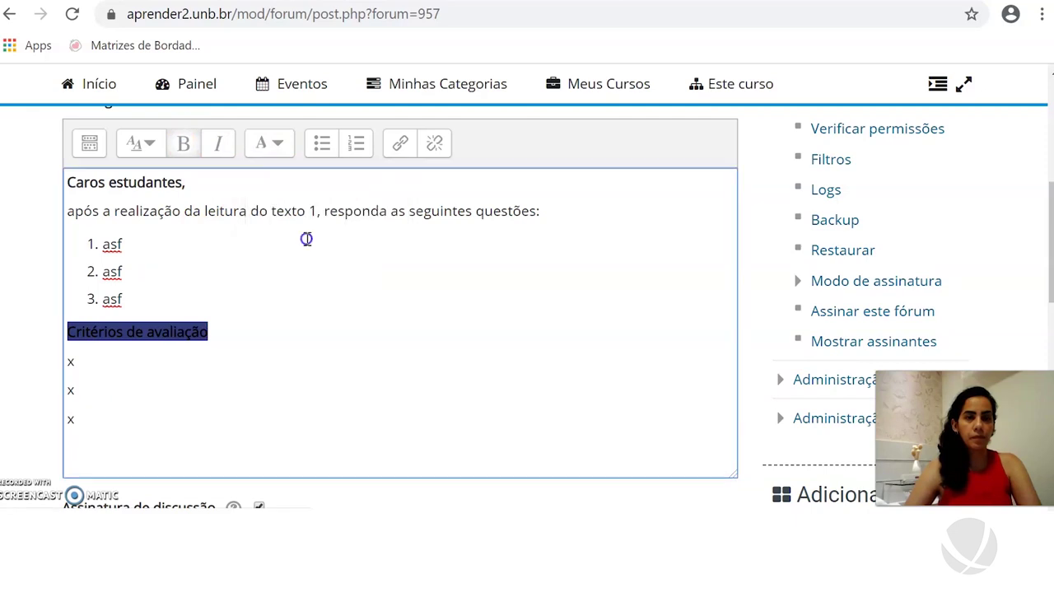
click(255, 279)
scroll(282, 258, down, 1)
scroll(282, 264, up, 1)
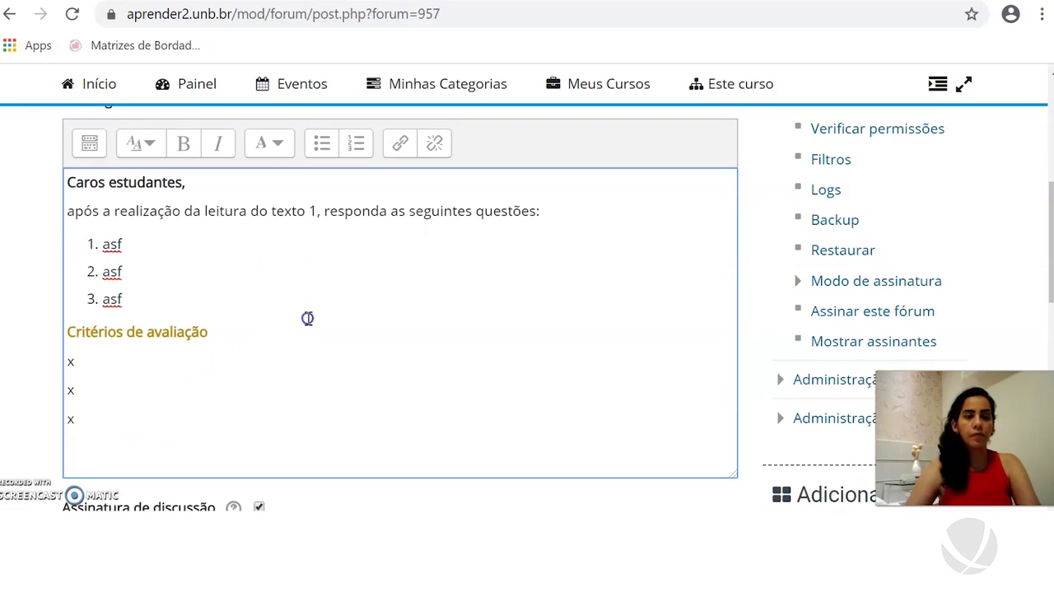
Step: Look at the upload options for the message's attachment and close the file picker without adding a file
scroll(307, 317, up, 1)
scroll(309, 317, up, 1)
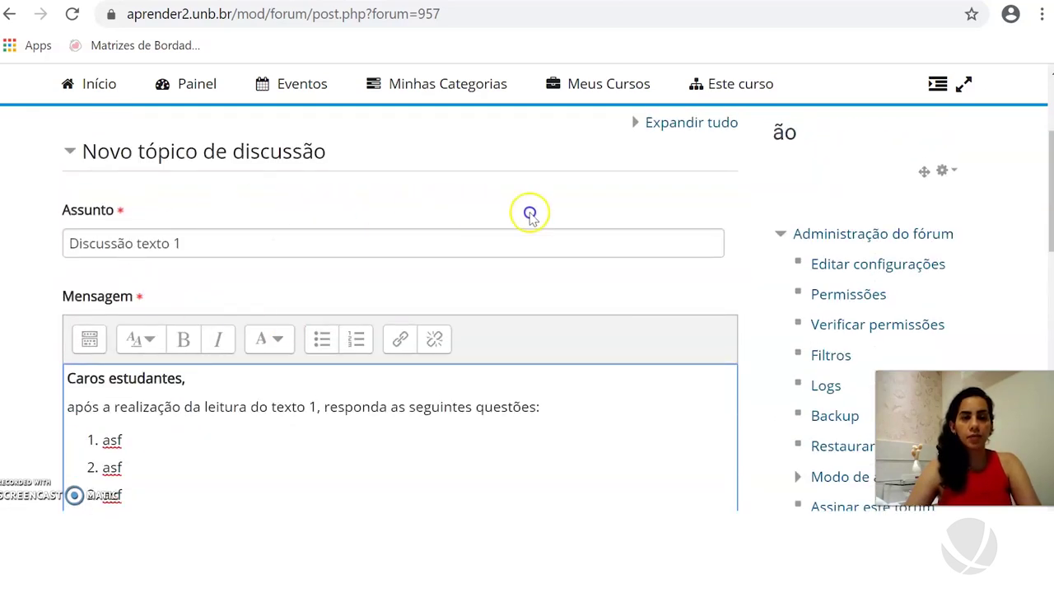
scroll(593, 247, down, 2)
scroll(605, 265, down, 2)
scroll(983, 204, down, 2)
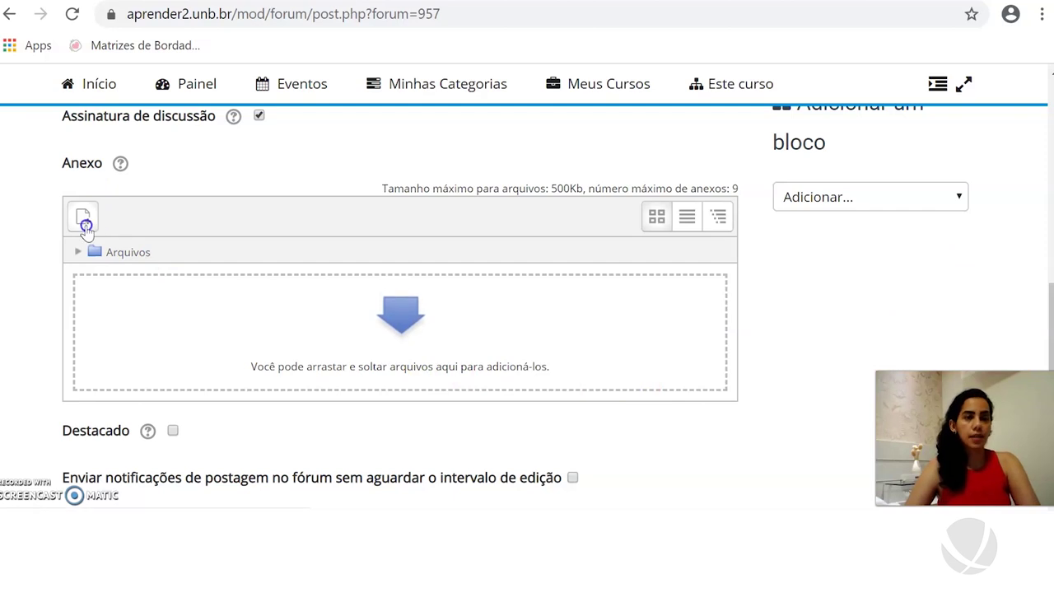
click(83, 218)
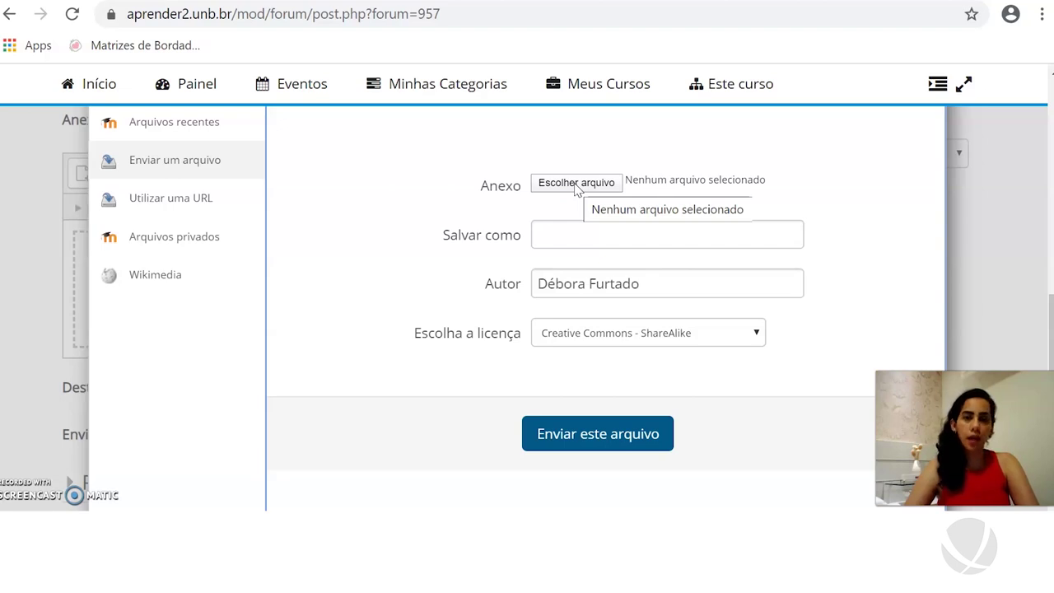
scroll(576, 188, up, 1)
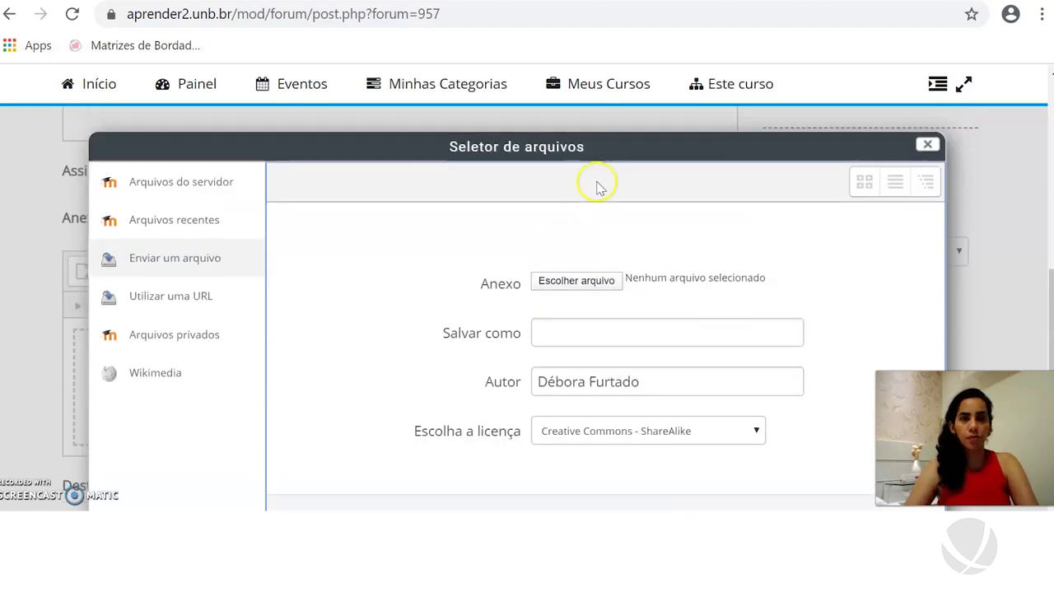
click(925, 145)
Step: Post the message to the forum, leaving the highlighting, notification and display period options at their defaults
scroll(322, 254, down, 3)
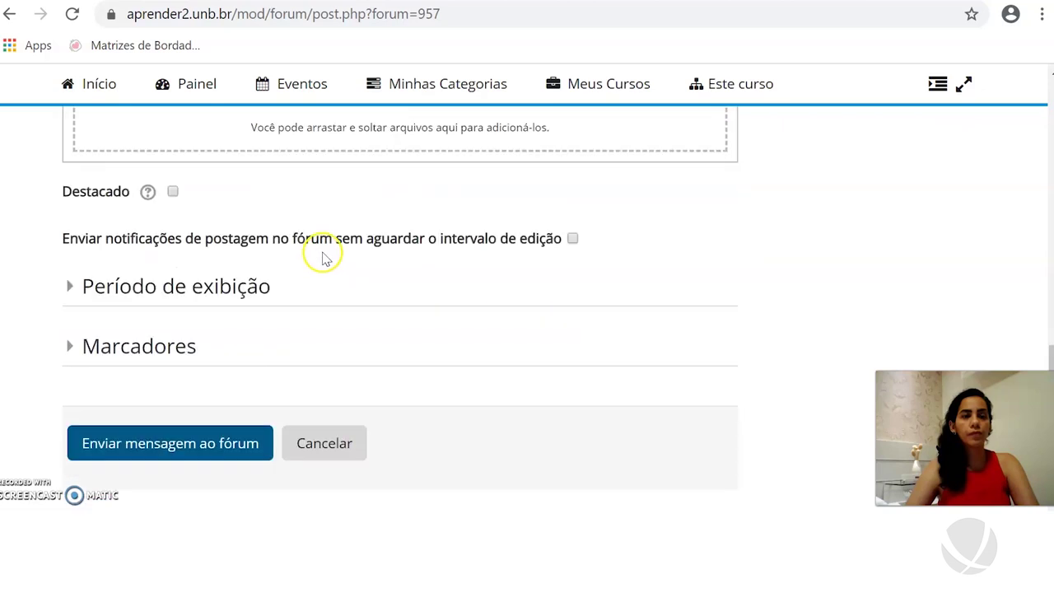
scroll(459, 217, down, 1)
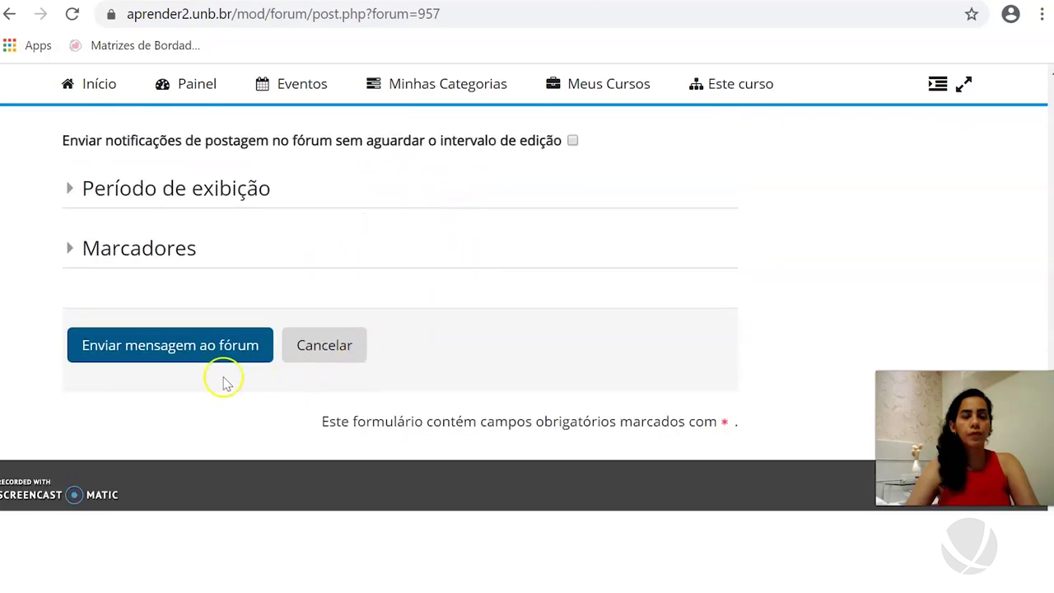
click(151, 359)
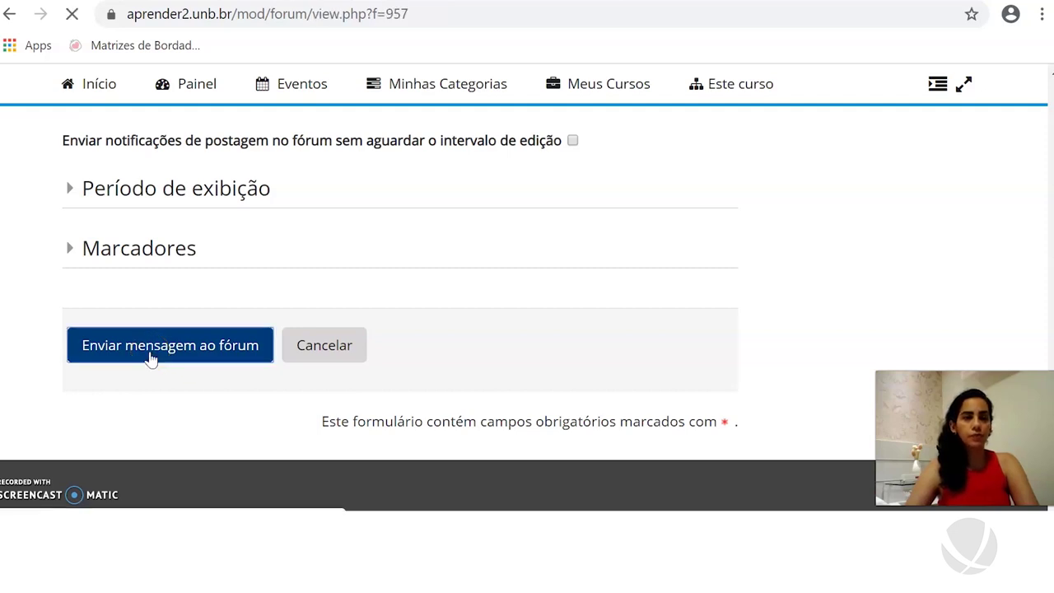
Step: Open the published discussion "Discussão texto 1" and examine its message and the edit, delete and reply options
scroll(527, 247, down, 1)
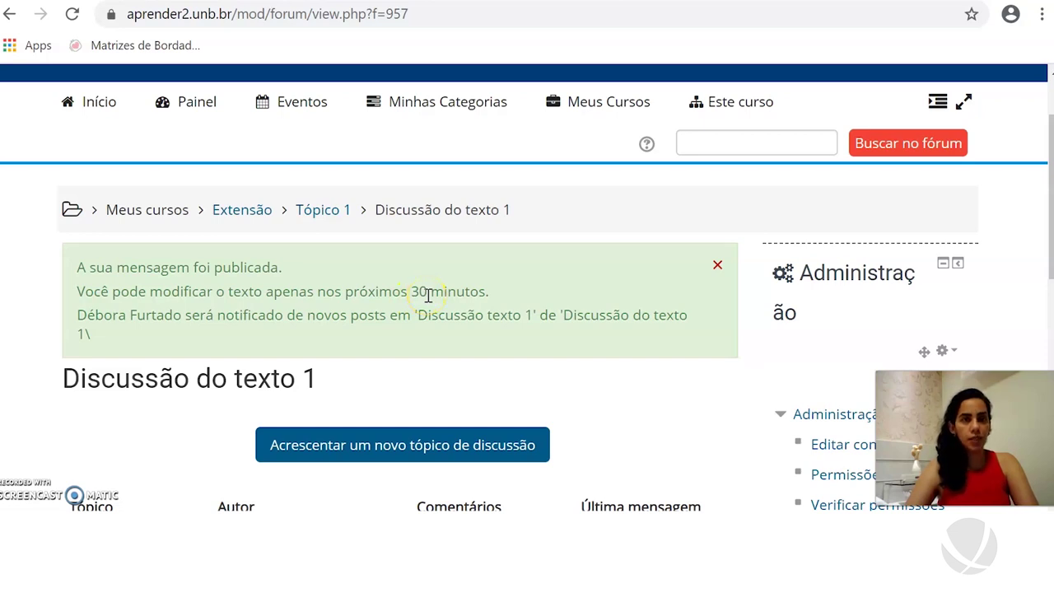
scroll(251, 333, down, 3)
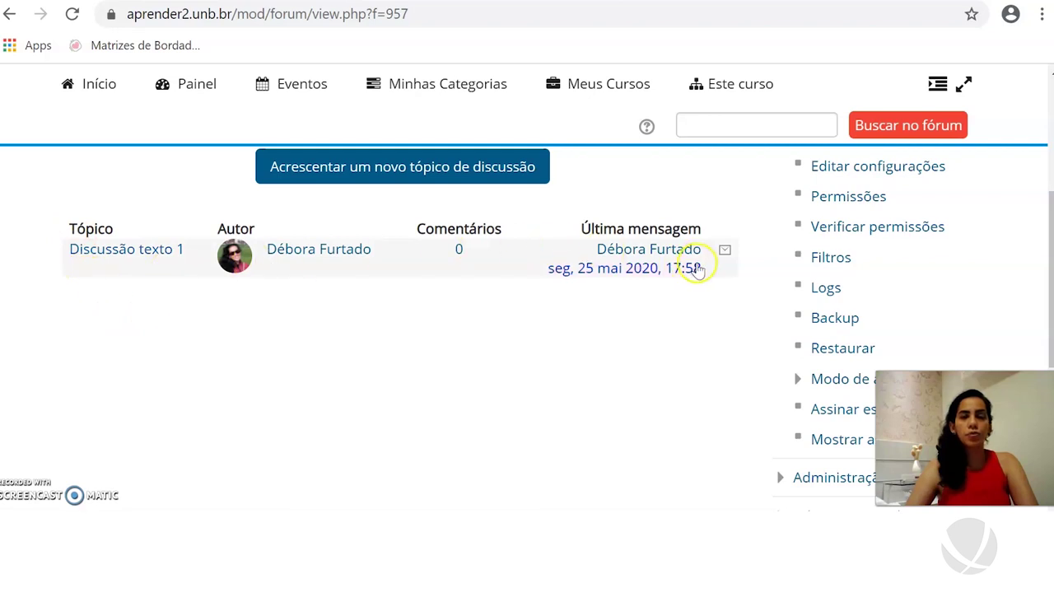
click(134, 259)
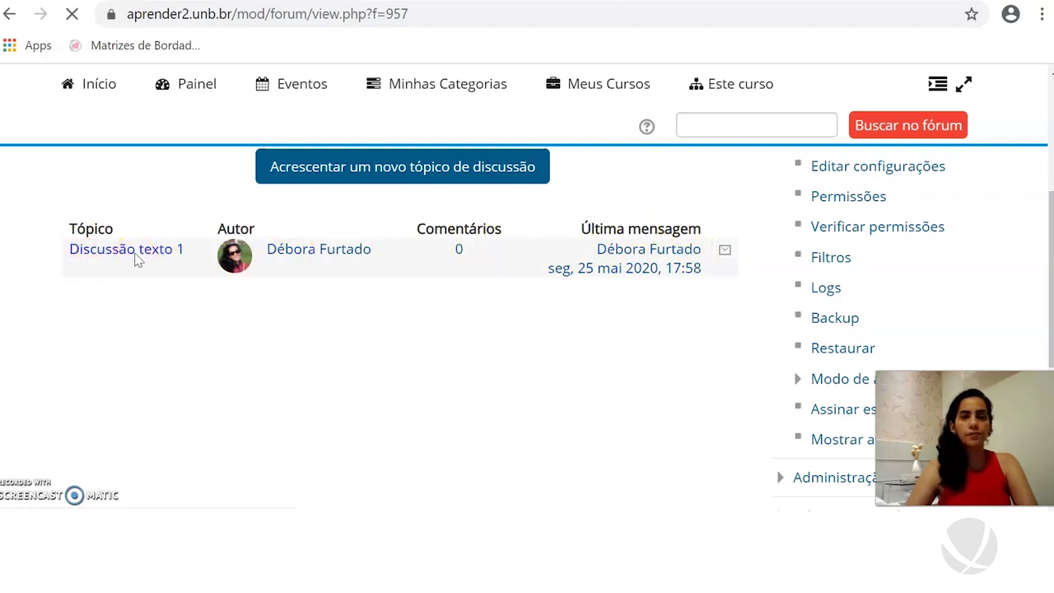
scroll(519, 259, down, 6)
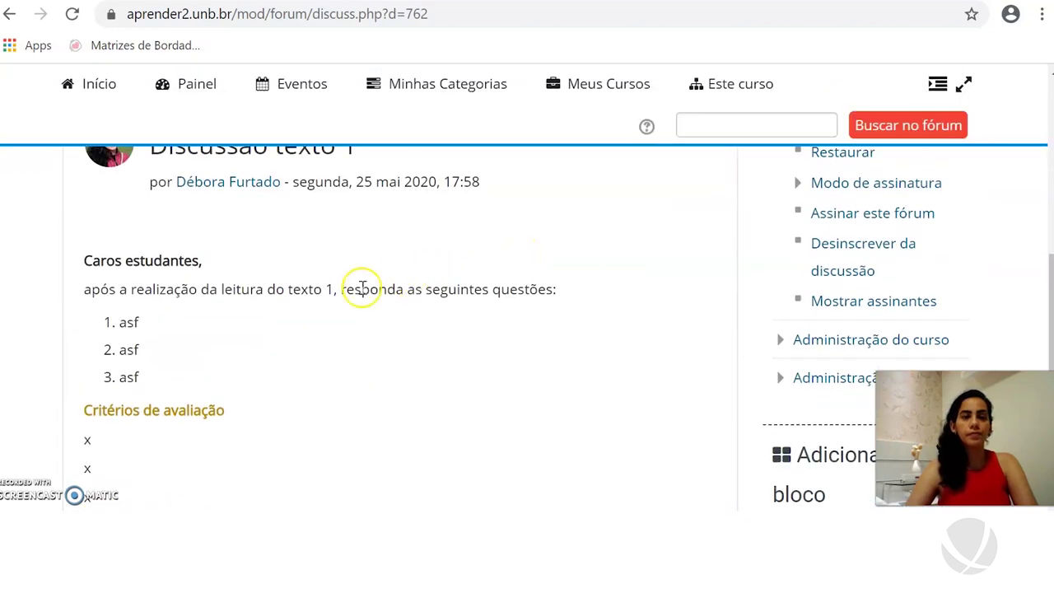
scroll(329, 281, up, 1)
scroll(734, 412, down, 1)
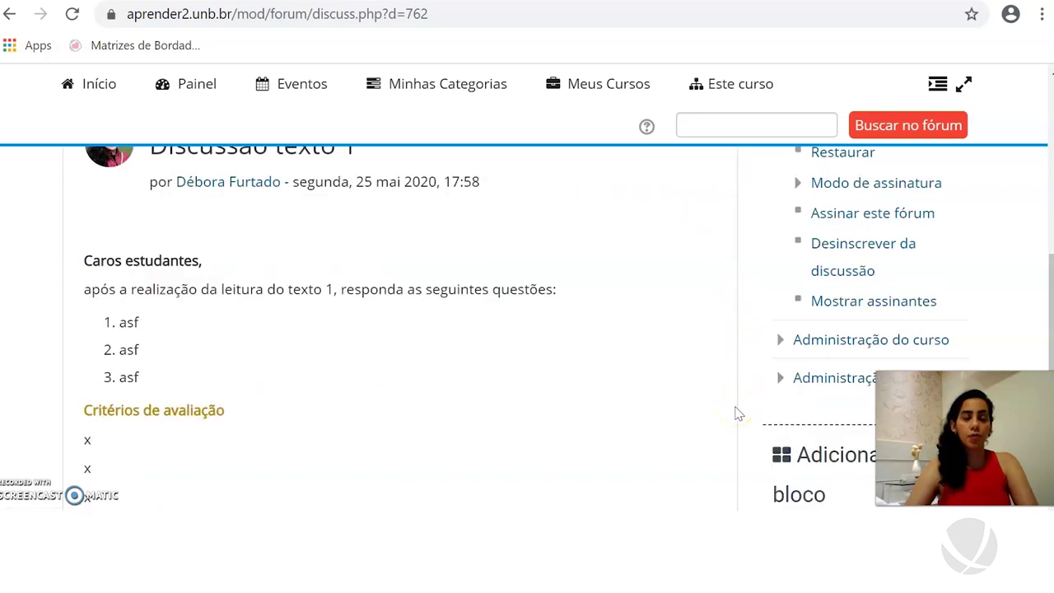
scroll(738, 414, down, 1)
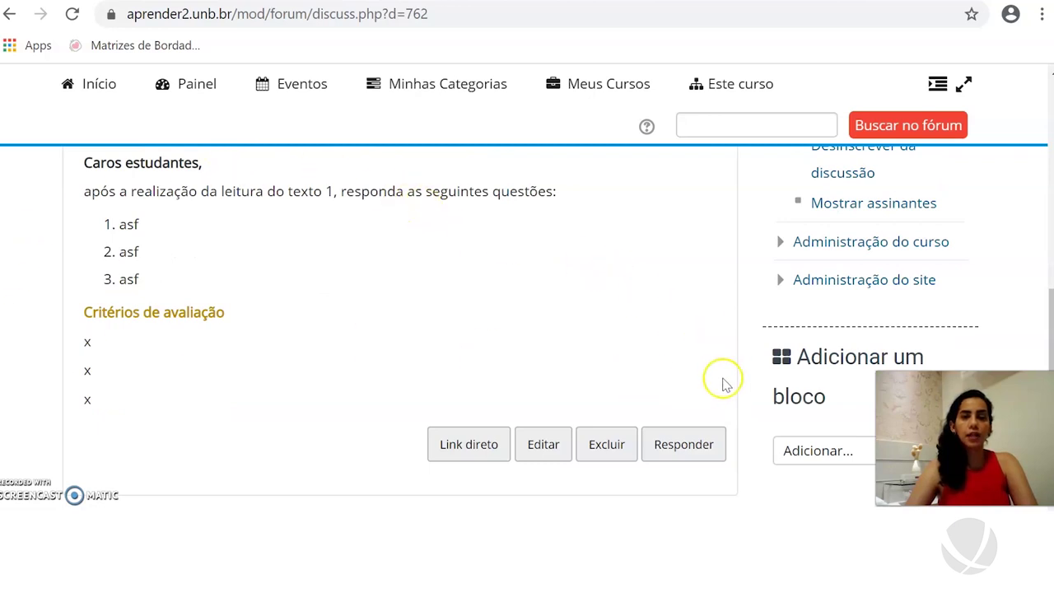
click(696, 464)
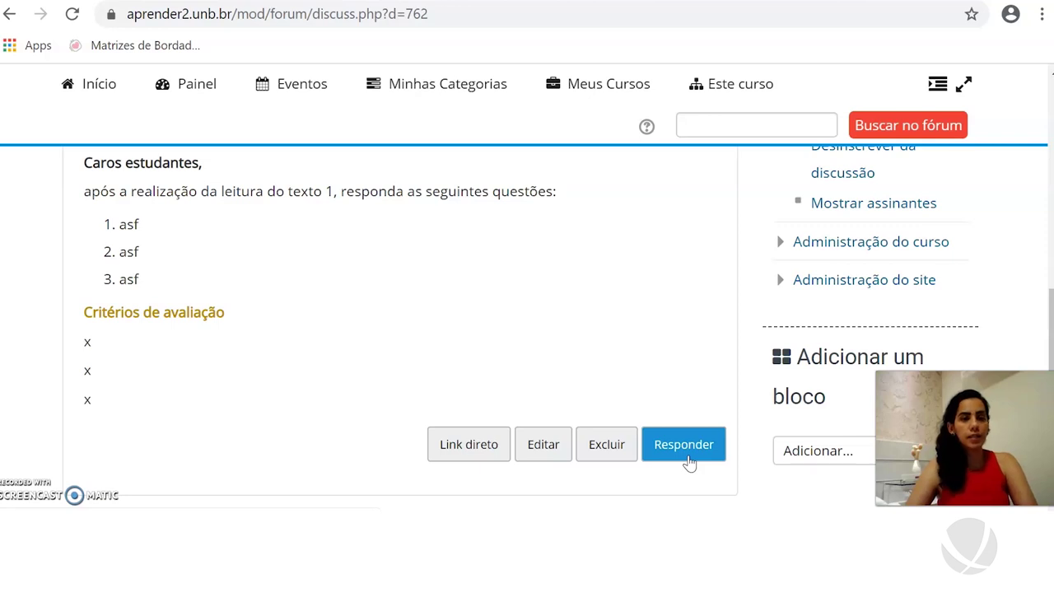
click(668, 437)
scroll(654, 376, up, 6)
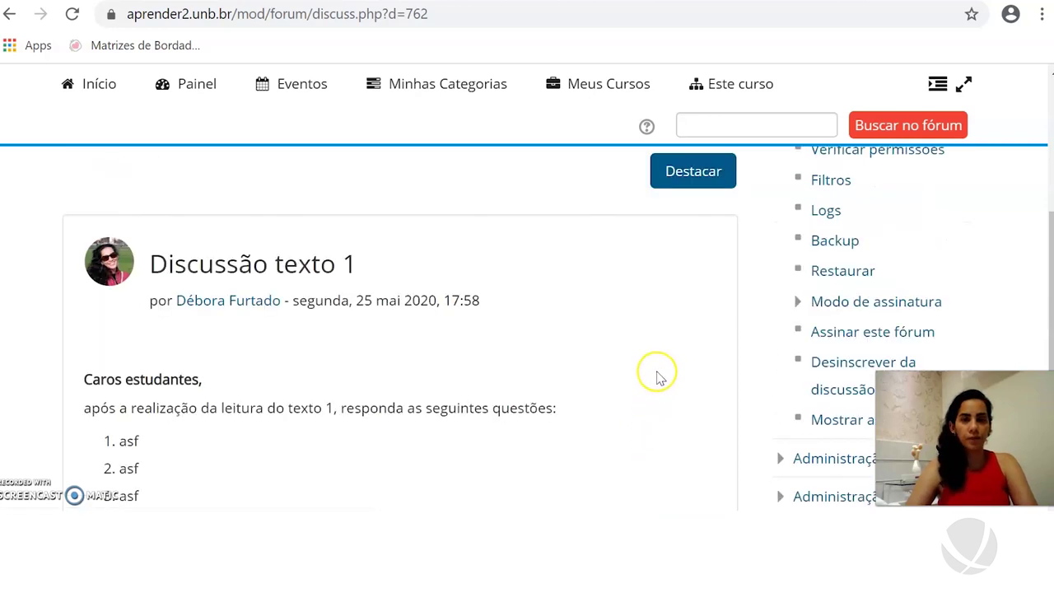
scroll(657, 377, up, 3)
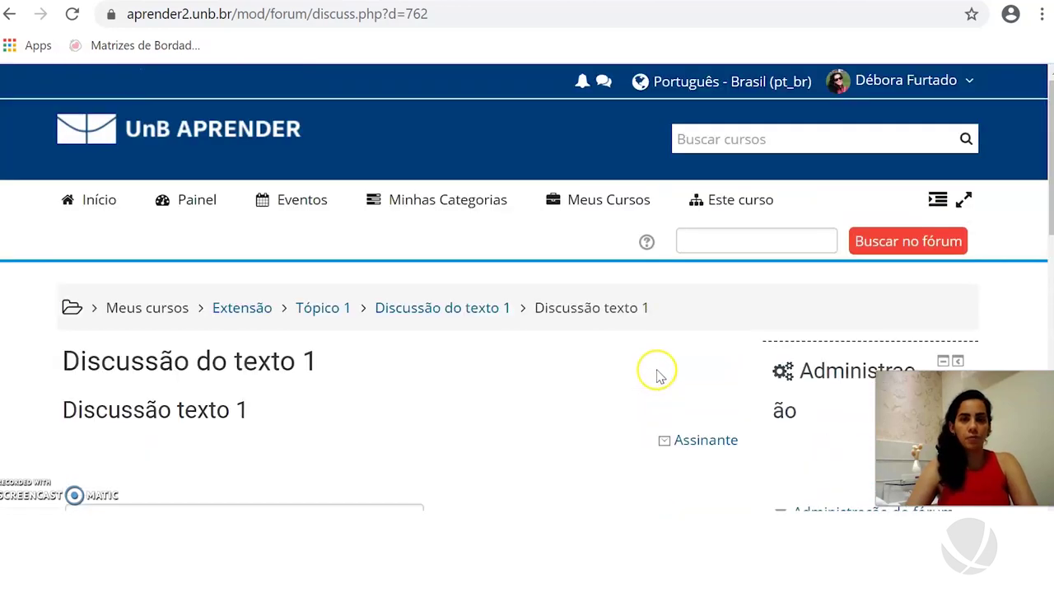
Step: Return to Tópico 1 of the course and open the Discussão do texto 1 forum to check its topic list
click(317, 313)
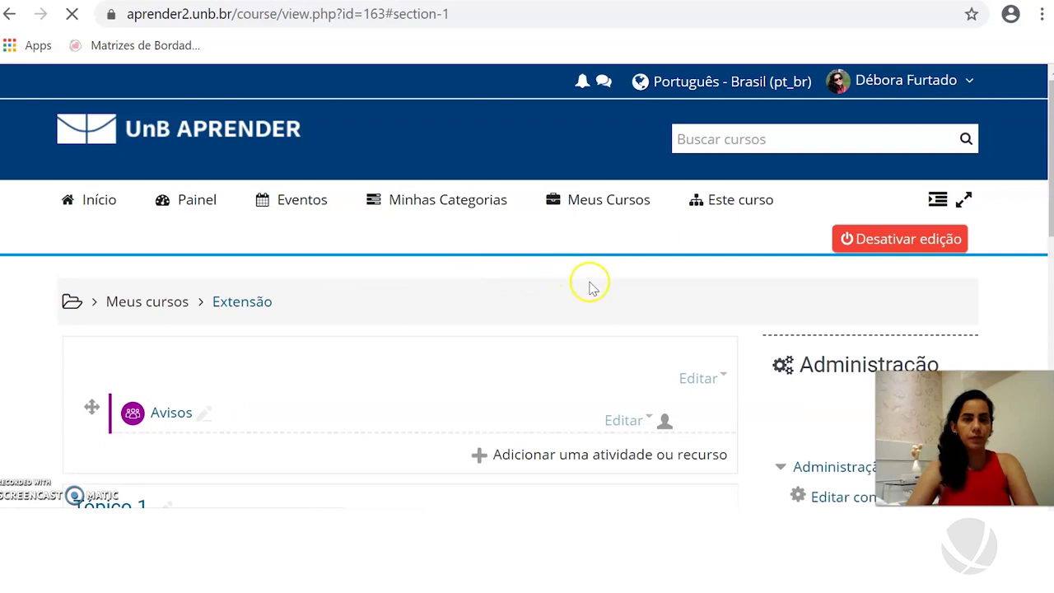
scroll(612, 289, down, 6)
scroll(609, 297, up, 1)
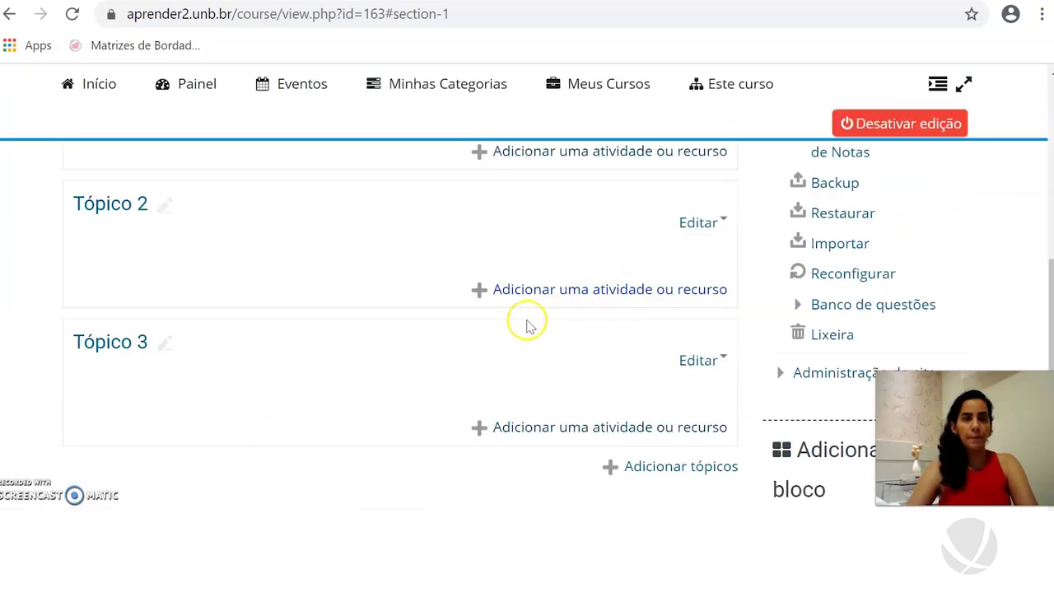
scroll(522, 321, up, 3)
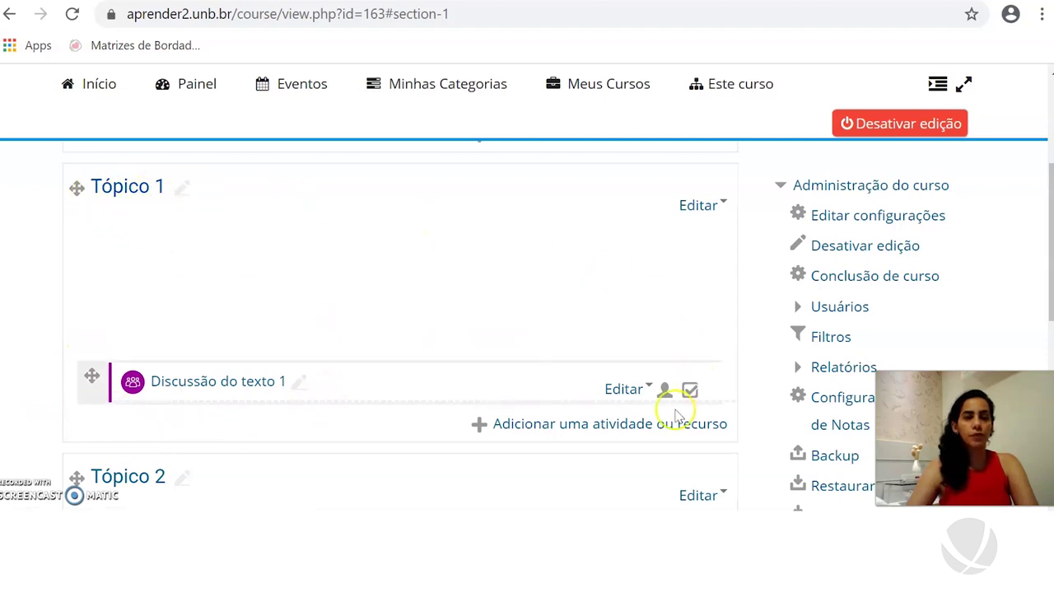
click(245, 383)
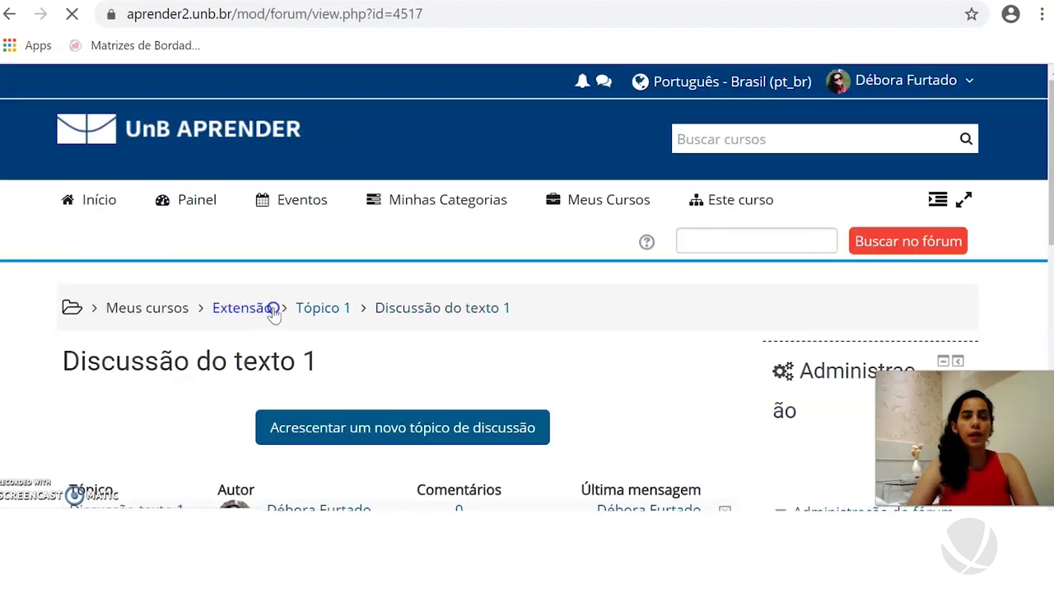
scroll(271, 313, down, 3)
scroll(264, 321, up, 2)
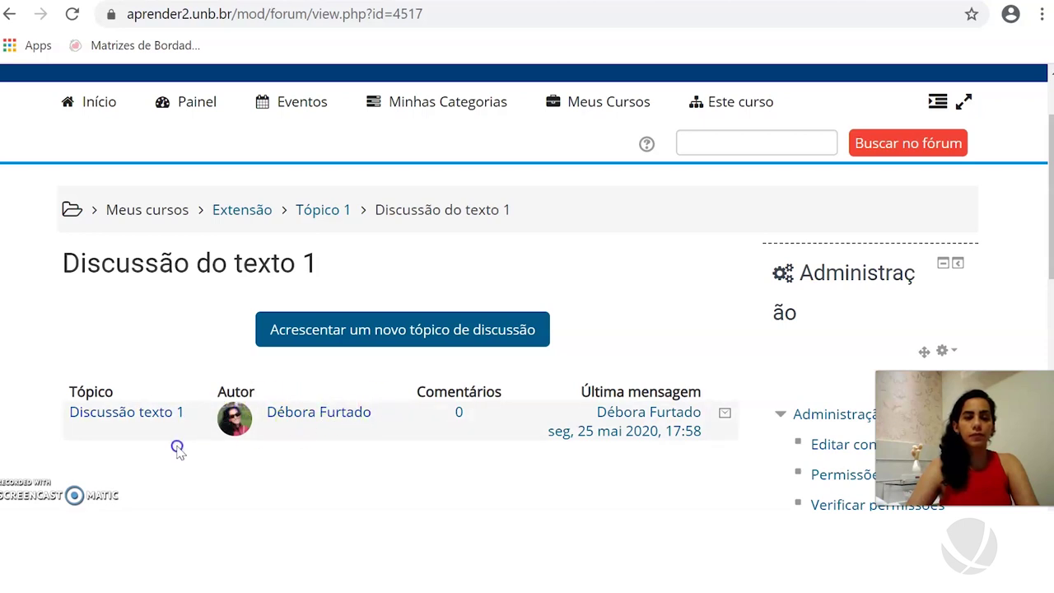
Step: Open the "Discussão texto 1" topic from the forum's list and review its message, questions, evaluation criteria and post options
click(139, 415)
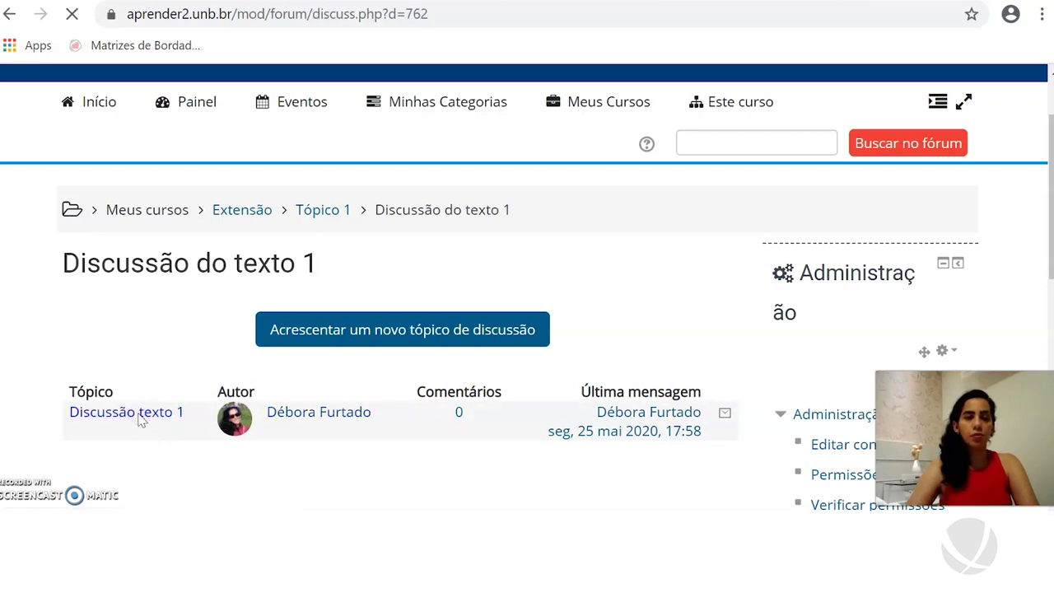
scroll(297, 309, down, 3)
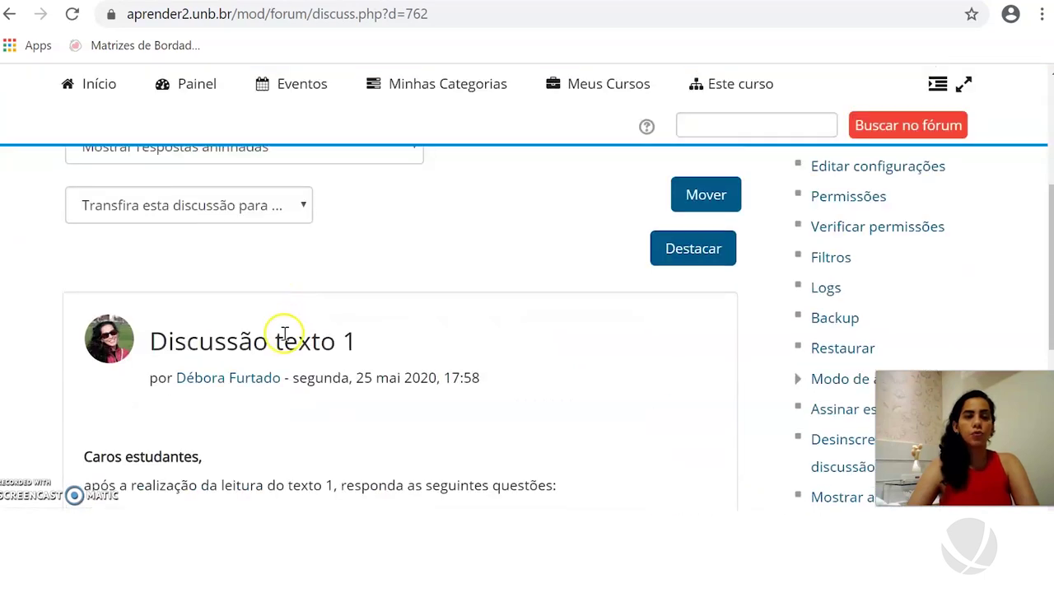
scroll(278, 330, down, 2)
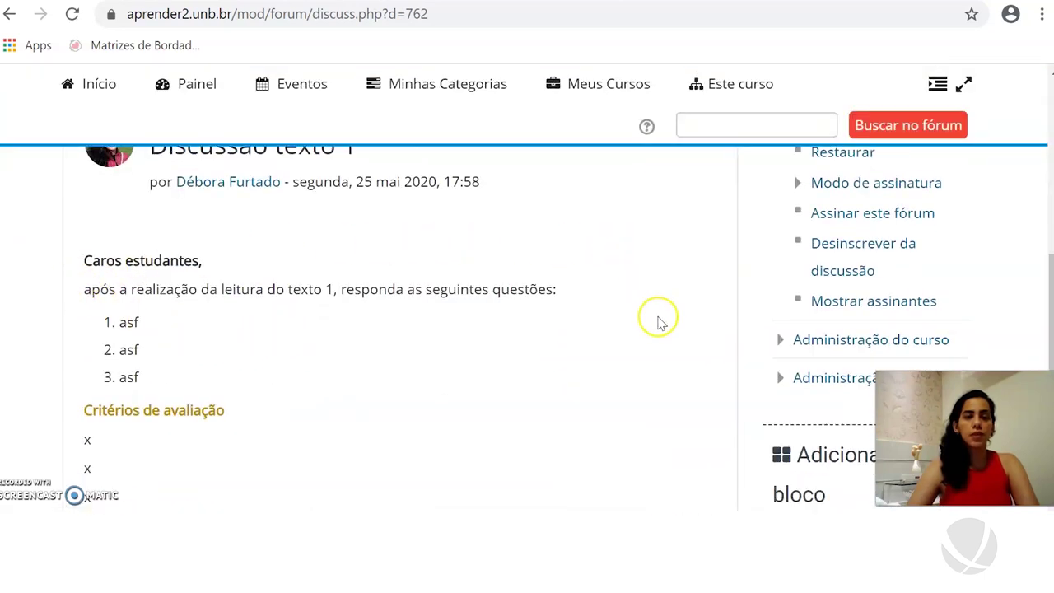
scroll(646, 380, down, 1)
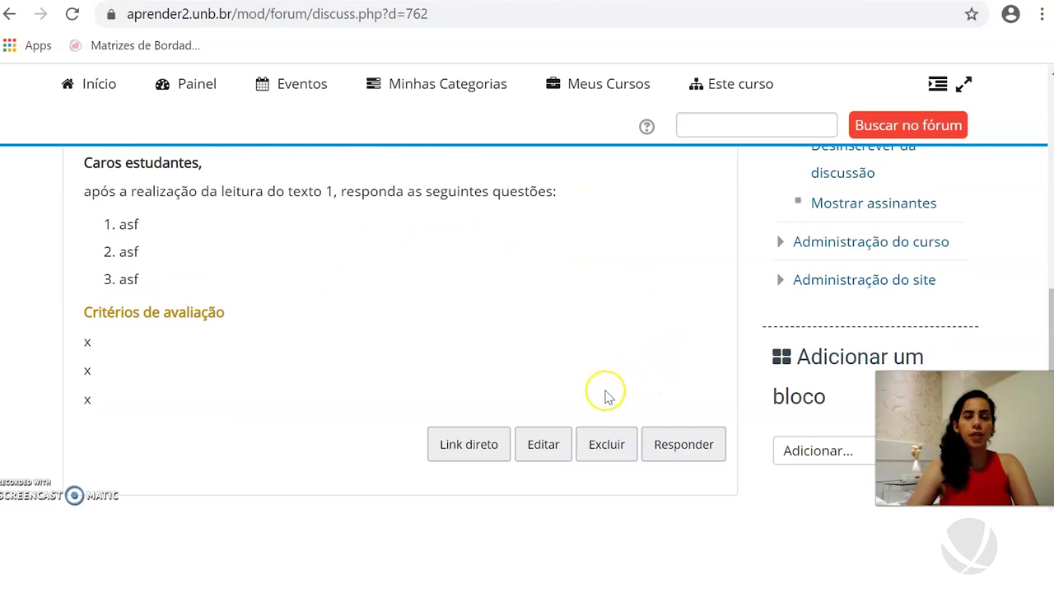
scroll(602, 398, up, 1)
scroll(602, 398, up, 3)
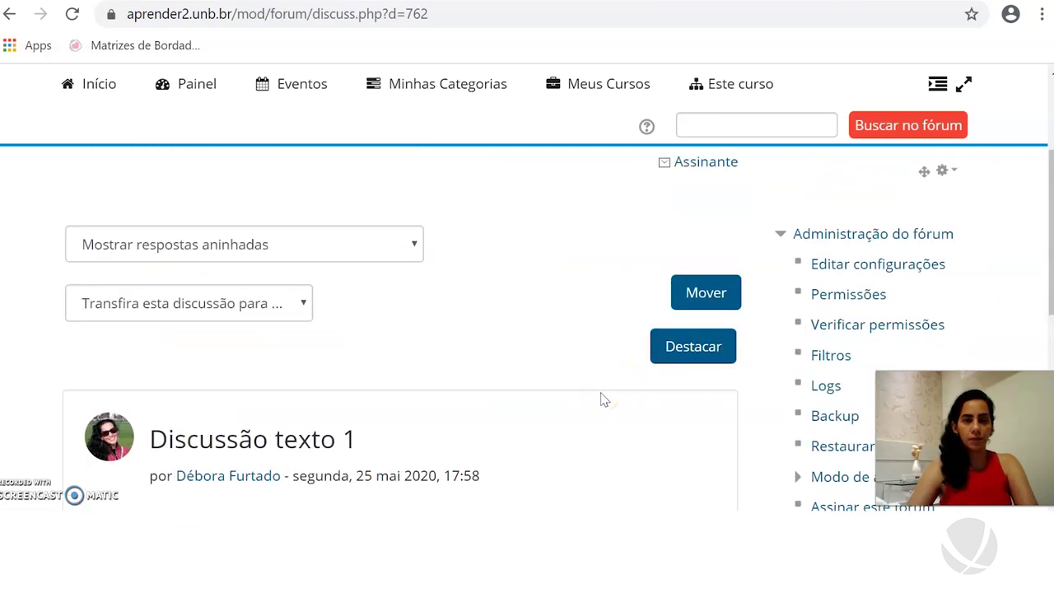
scroll(562, 329, down, 1)
scroll(560, 331, down, 5)
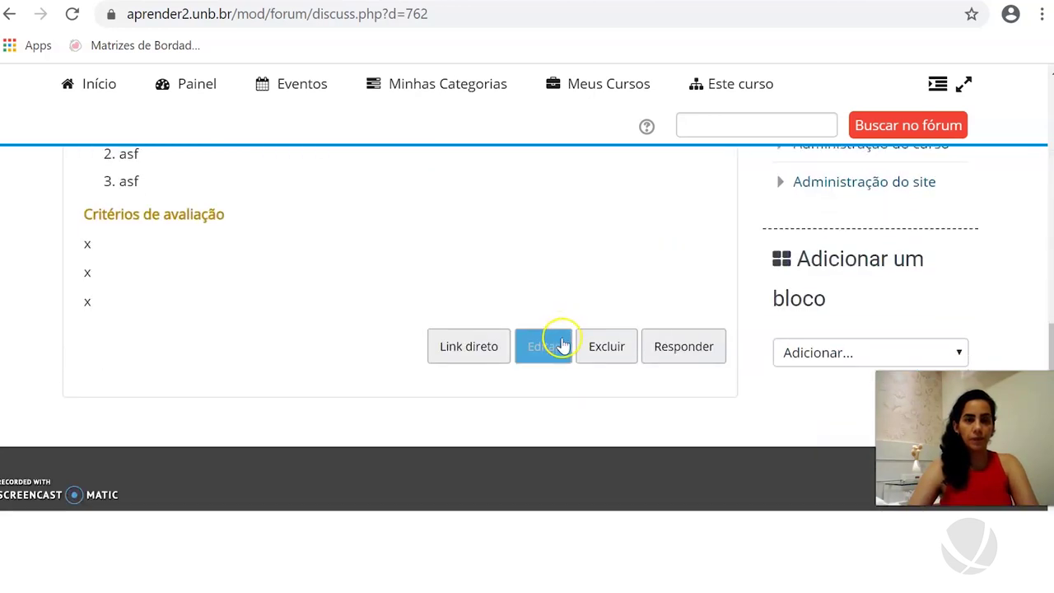
scroll(579, 358, up, 5)
scroll(579, 352, up, 4)
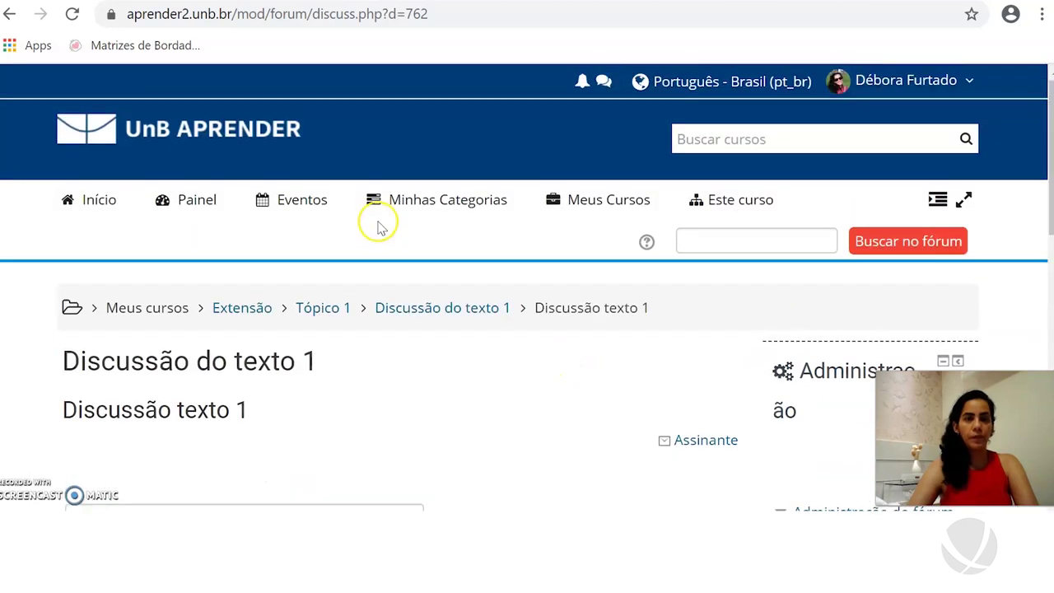
Step: Return to Tópico 1 of the course and open the settings of the Discussão do texto 1 forum for editing
click(333, 311)
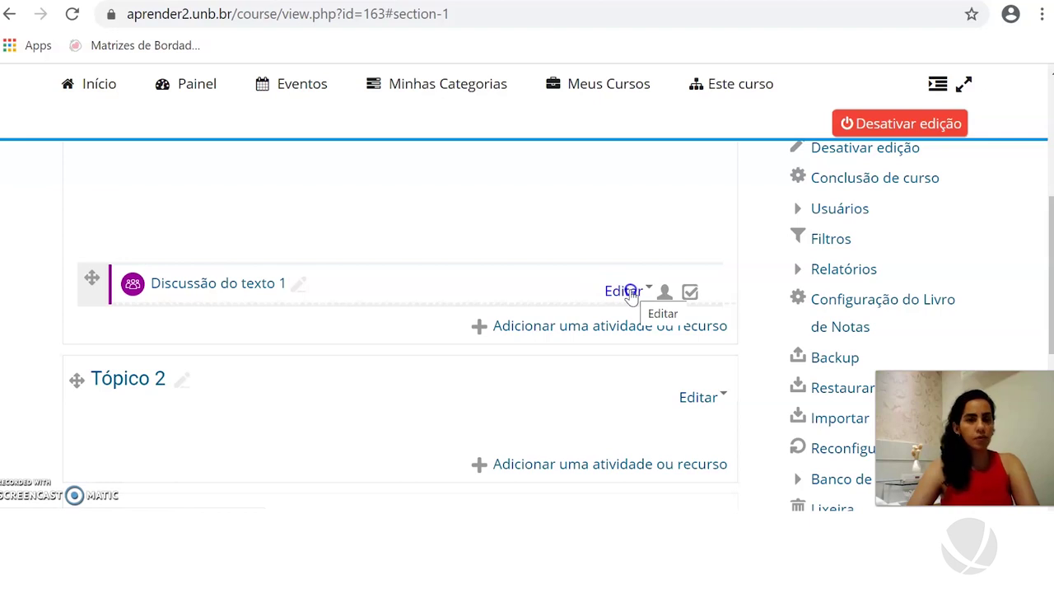
click(627, 291)
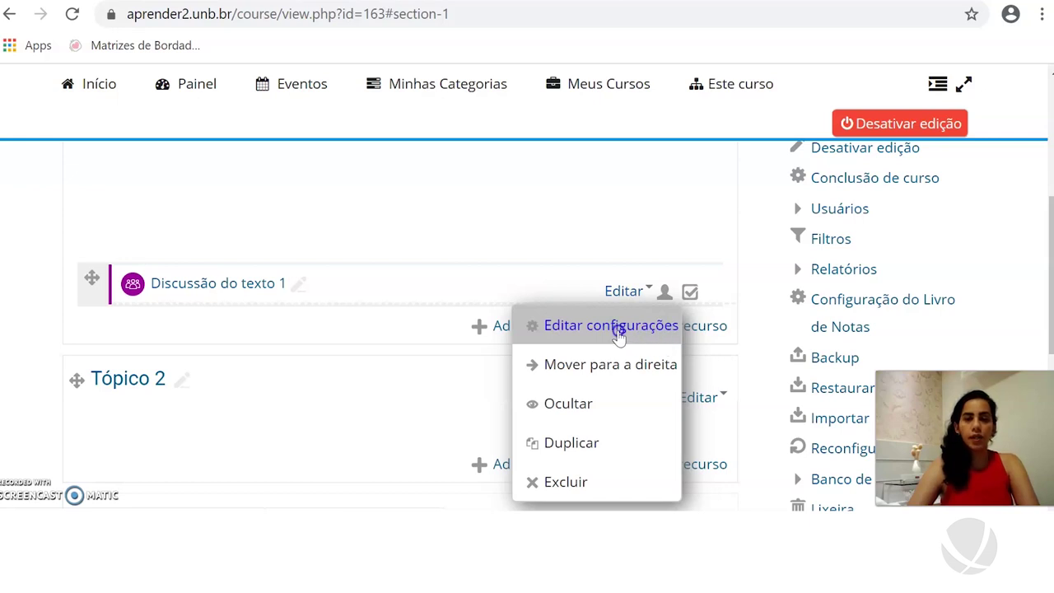
click(619, 331)
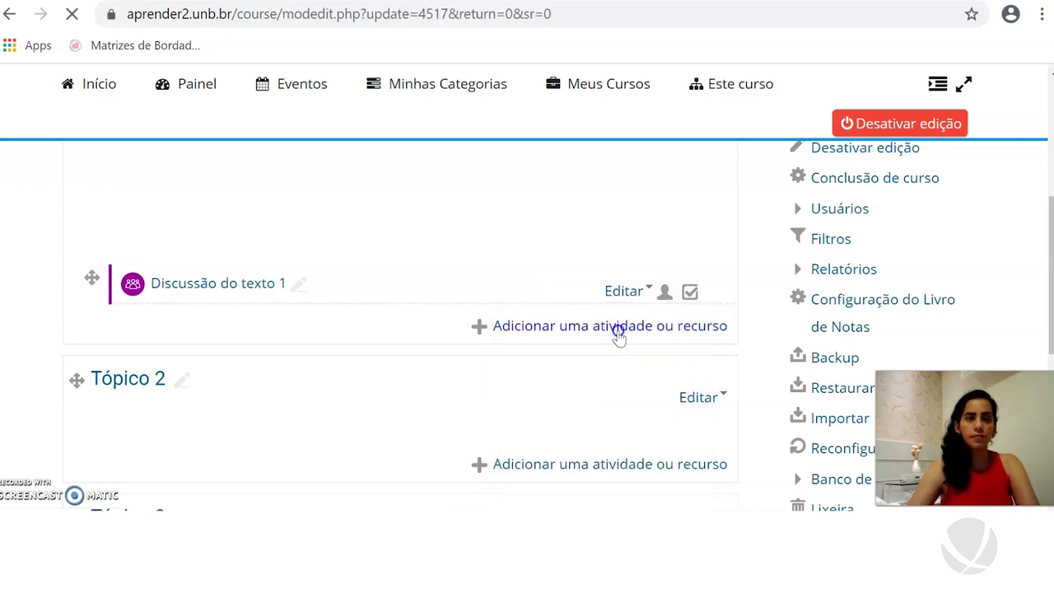
scroll(441, 307, down, 5)
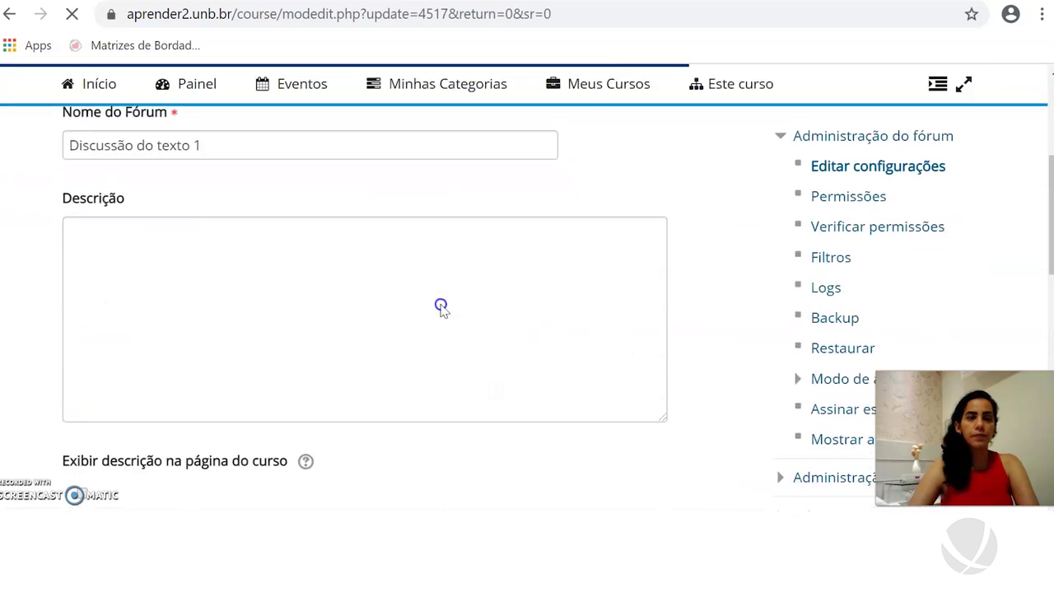
Step: Write the forum description "Caros estudantes,", "este é o fórum do Tópico 1." and "Atividade avaliativa" on three separate lines
click(264, 230)
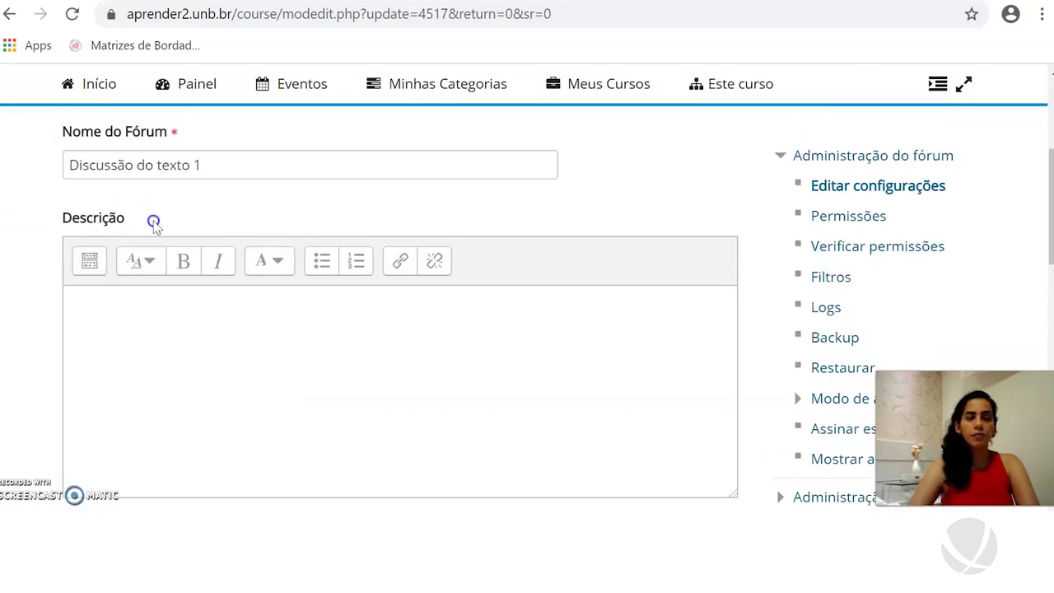
click(126, 333)
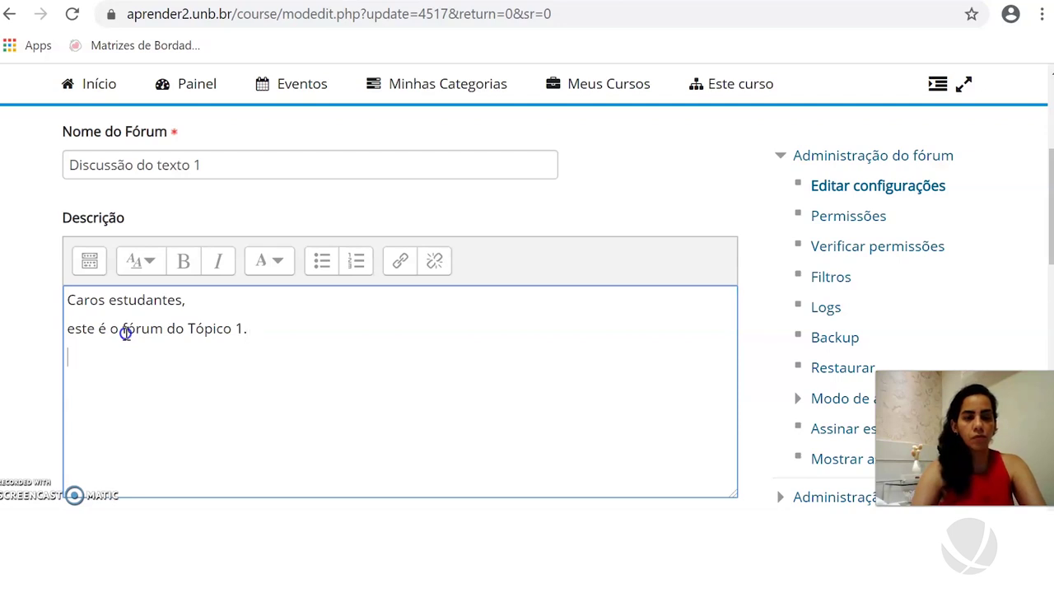
text(dade avaliativa)
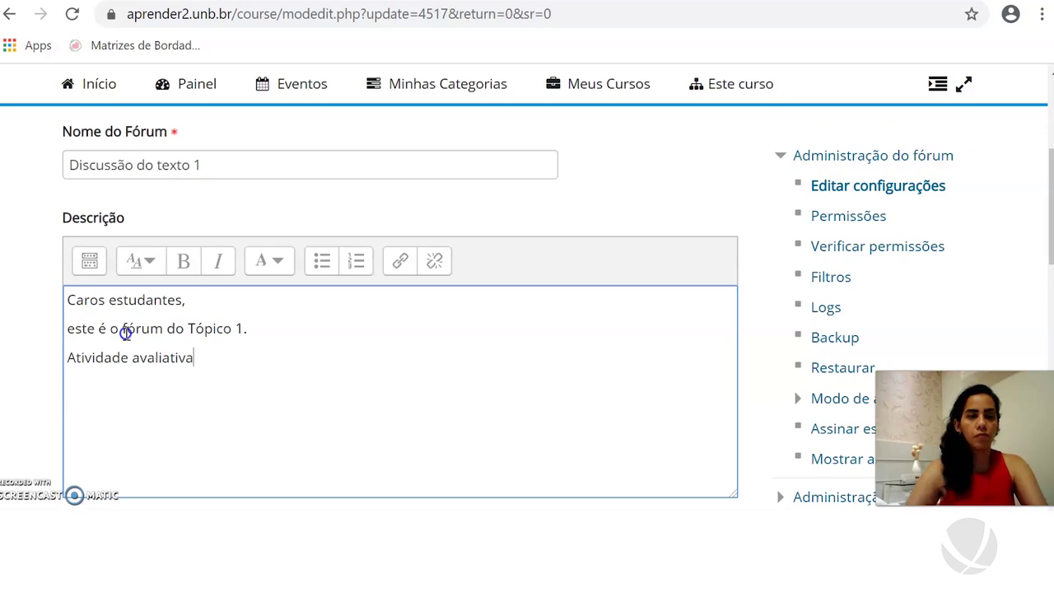
Step: Make "Caros estudantes," bold and colour "Atividade avaliativa" orange in the forum description
drag(197, 298, 53, 292)
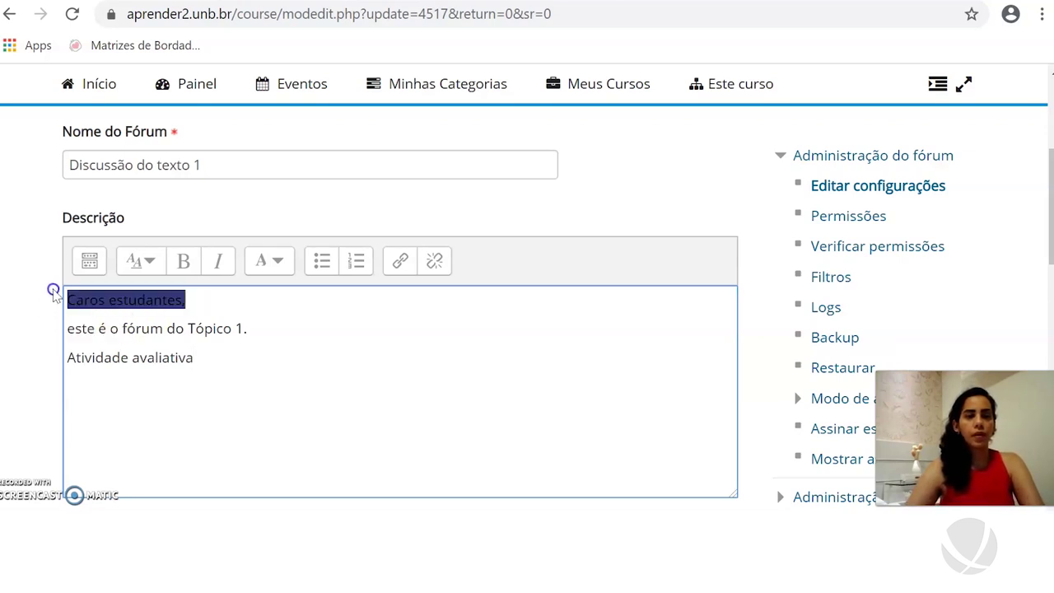
click(186, 261)
click(213, 357)
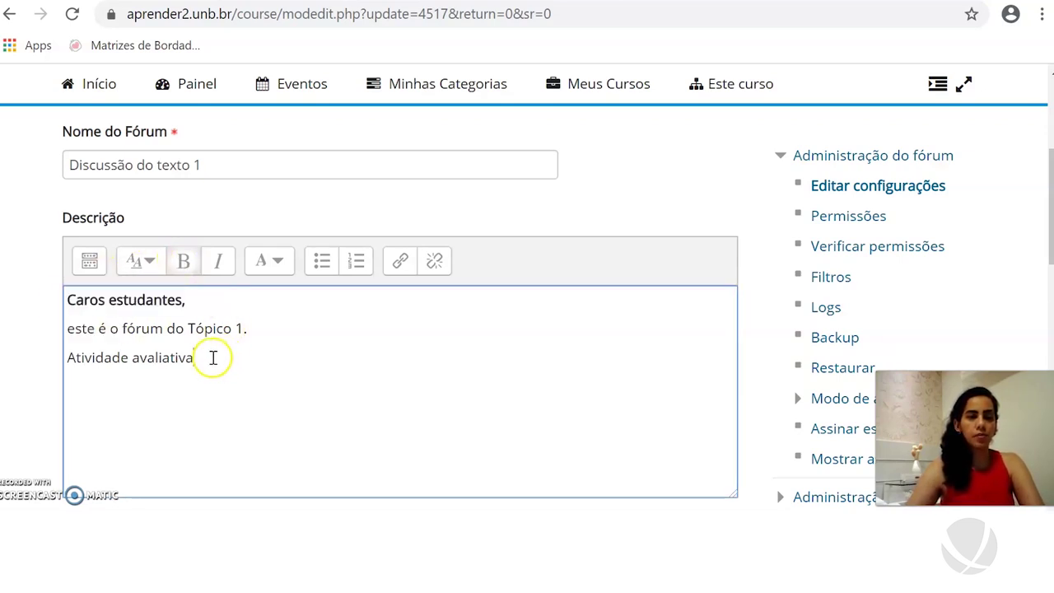
drag(212, 358, 66, 381)
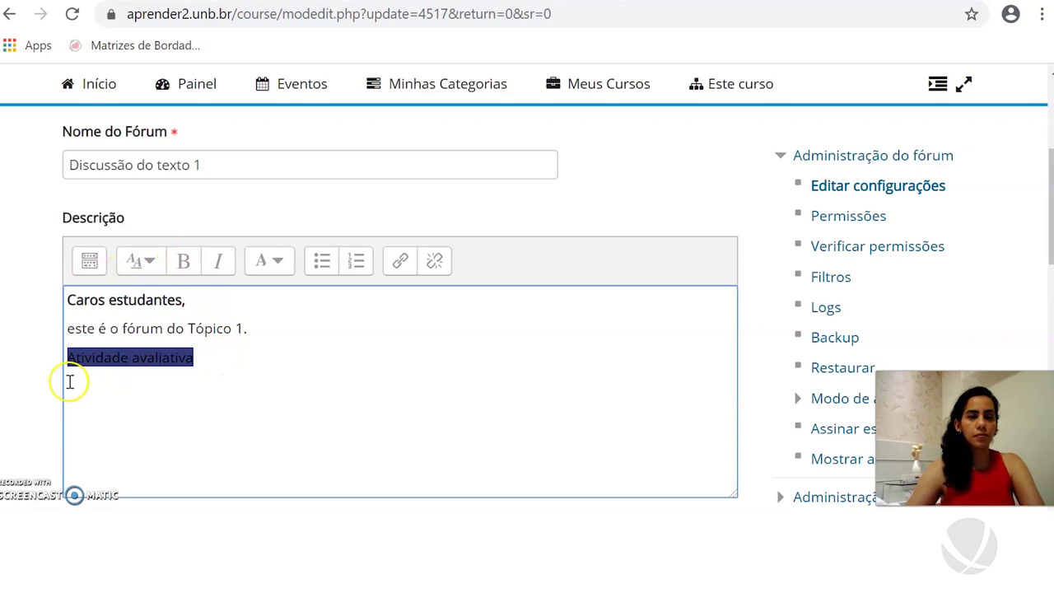
click(278, 262)
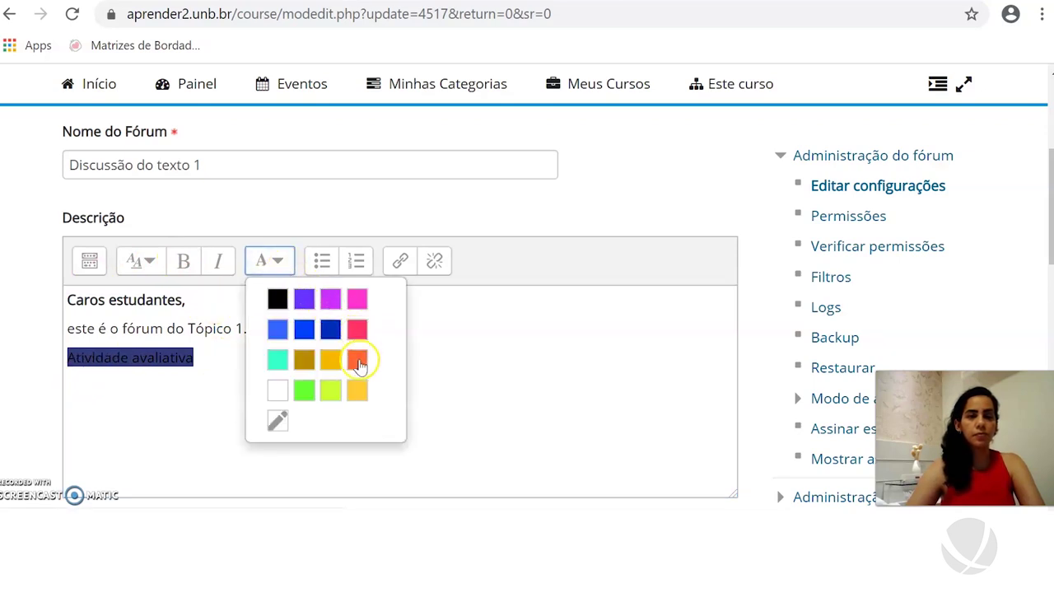
click(357, 360)
click(219, 391)
Step: Check the formatted description and enable Exibir descrição na página do curso for the forum
scroll(236, 376, down, 2)
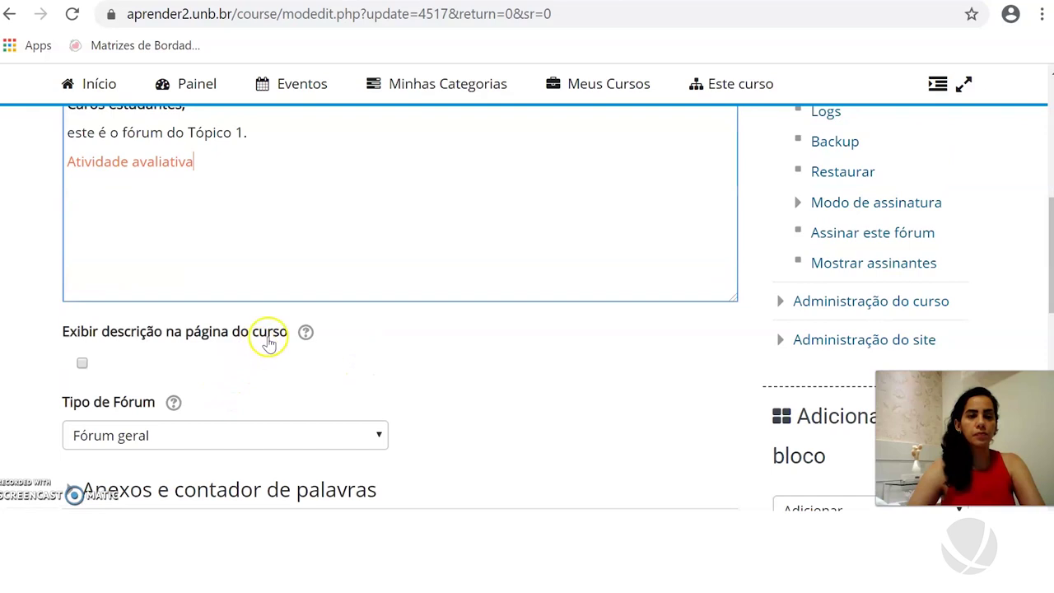
scroll(288, 325, down, 1)
scroll(228, 217, up, 2)
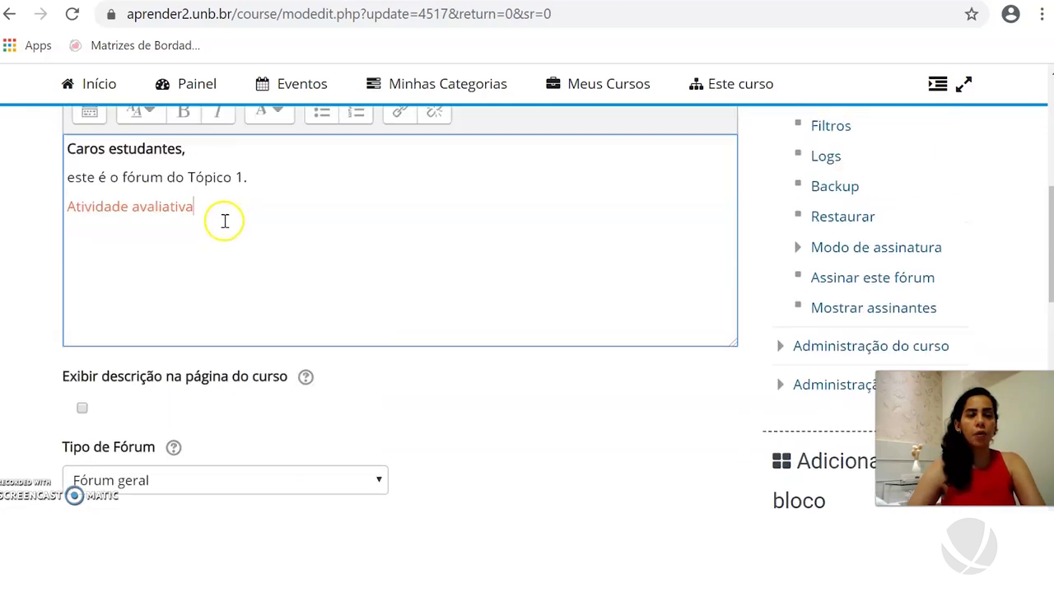
scroll(224, 221, up, 2)
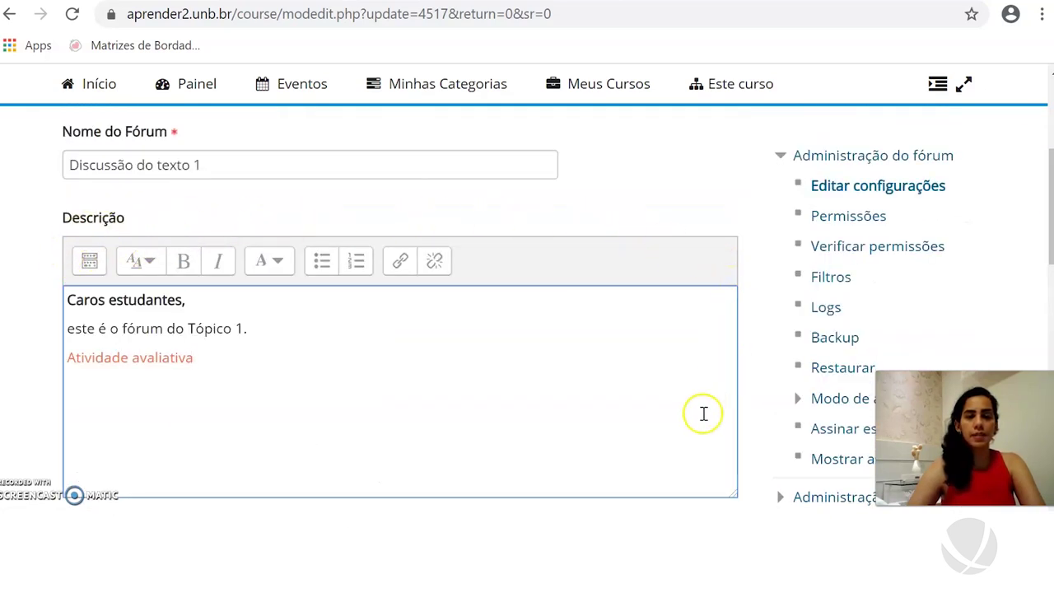
scroll(522, 426, down, 2)
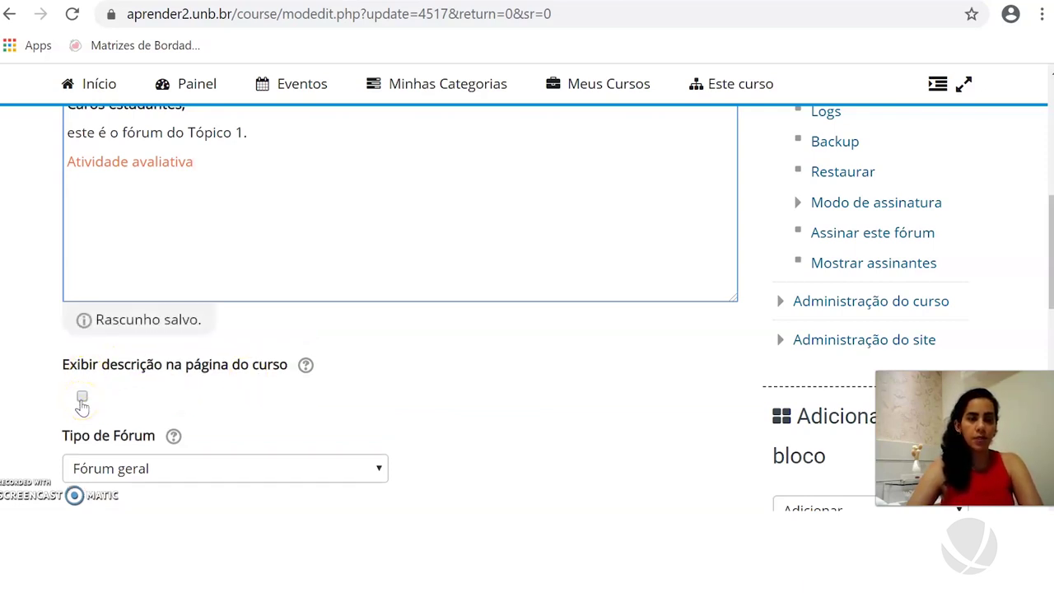
click(81, 401)
Step: Keep the forum type as Fórum geral, leave the remaining sections unchanged, and save the settings, returning to the course
scroll(378, 318, down, 3)
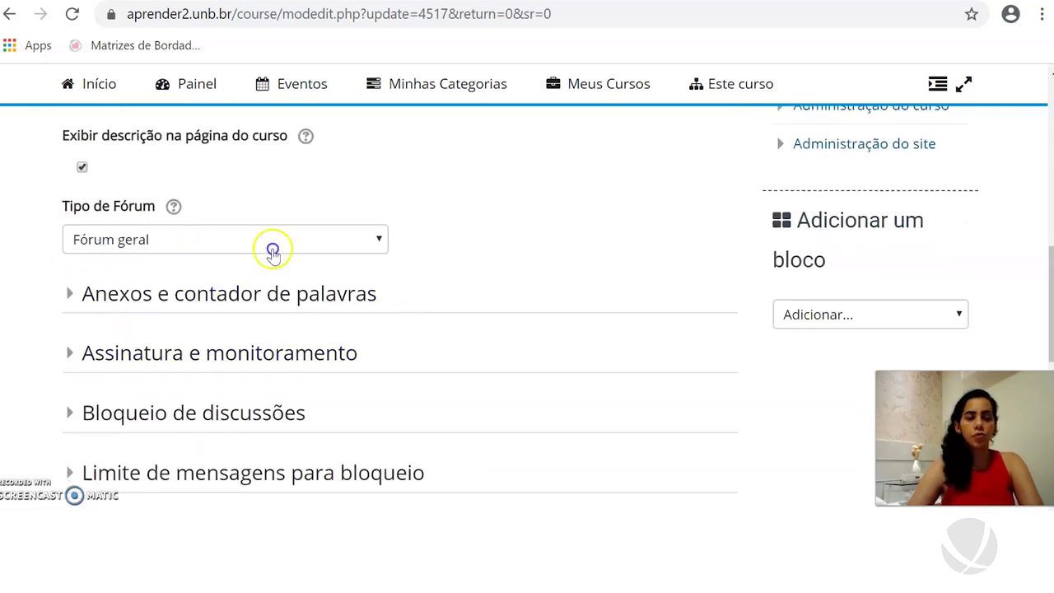
click(382, 242)
click(381, 242)
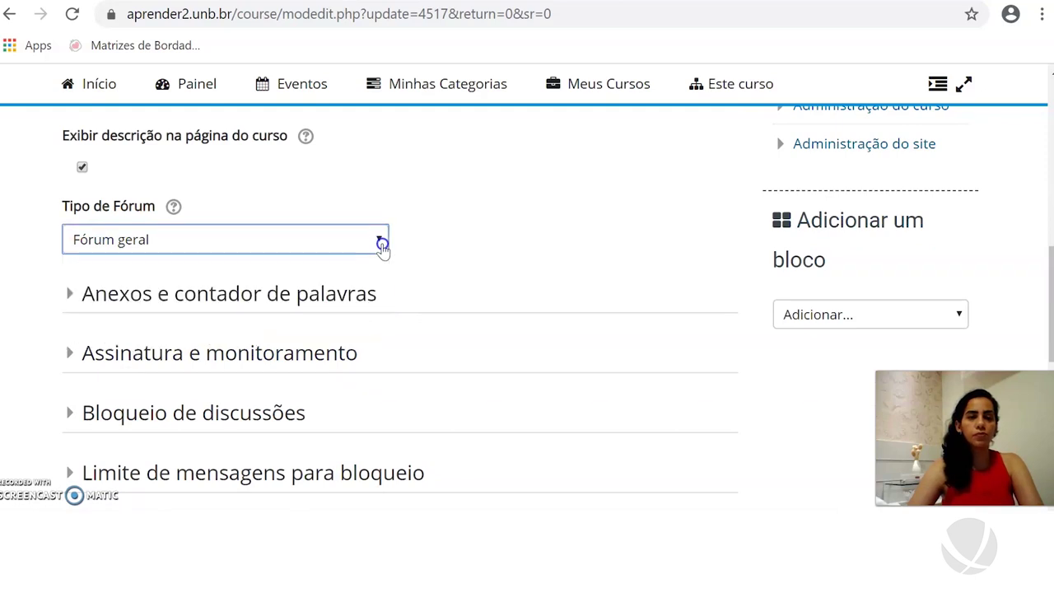
scroll(435, 228, down, 3)
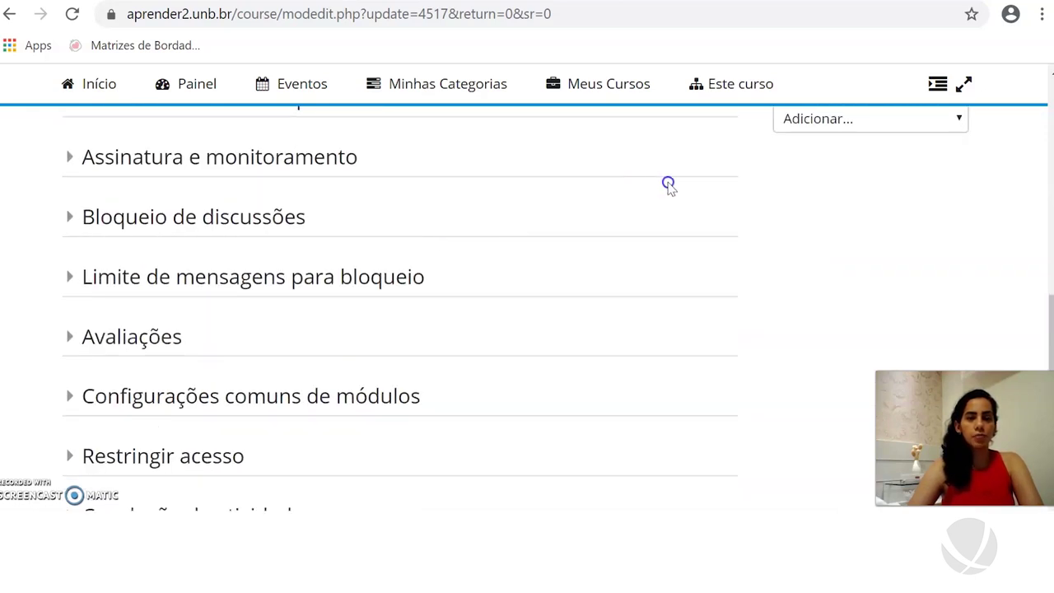
scroll(655, 188, down, 5)
click(477, 380)
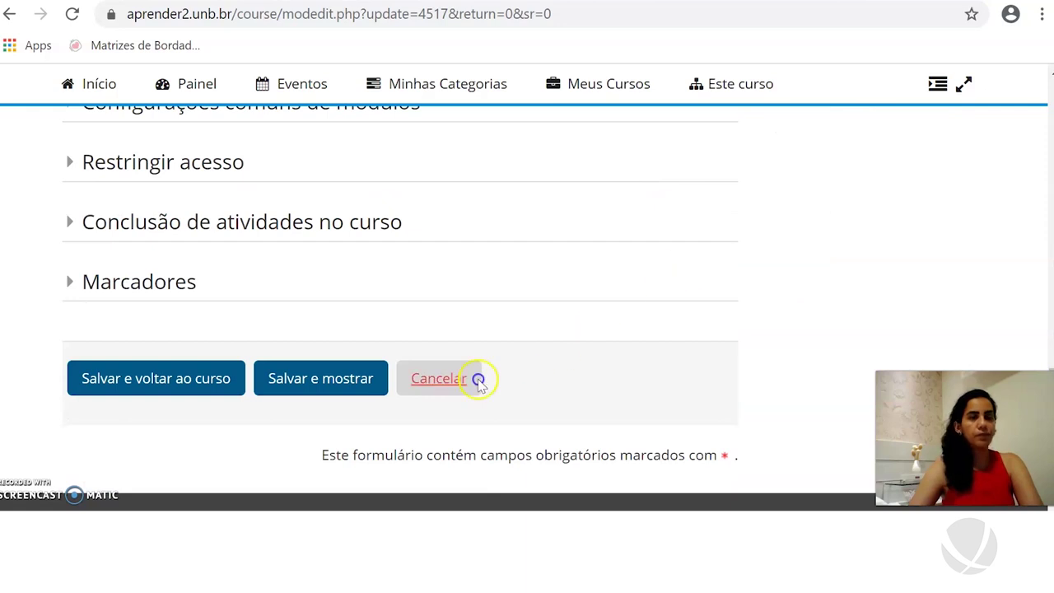
click(184, 391)
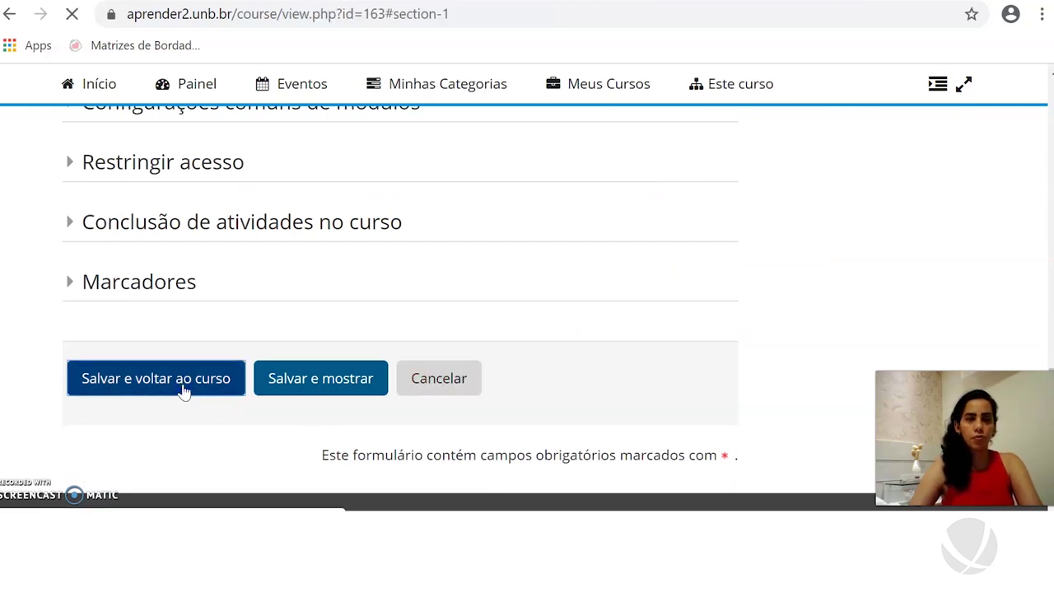
Step: Check the forum's description on the course page, then open Discussão do texto 1 to examine its description and topic list
scroll(329, 324, down, 5)
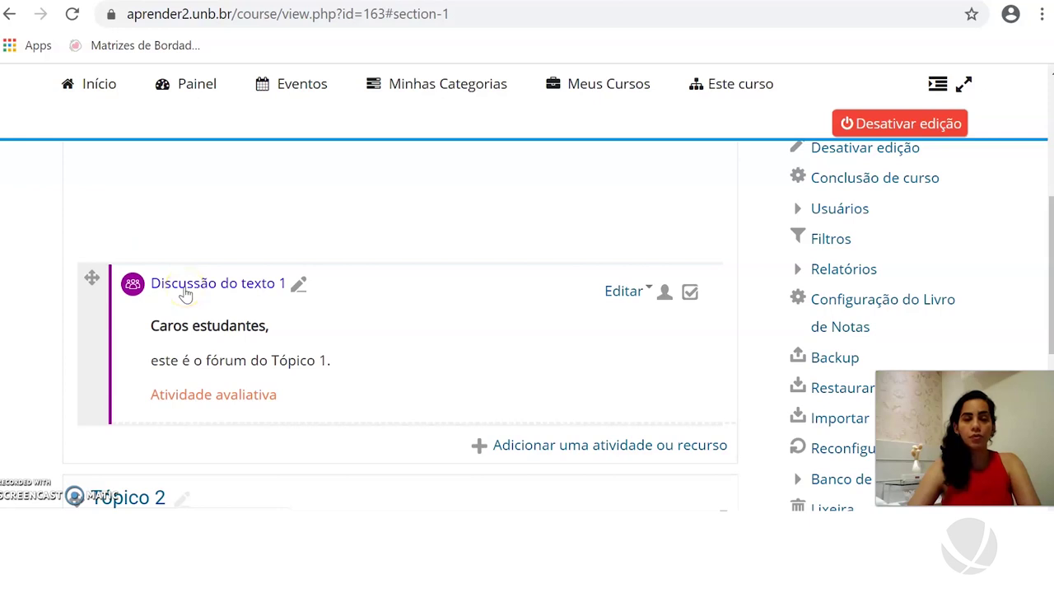
click(185, 288)
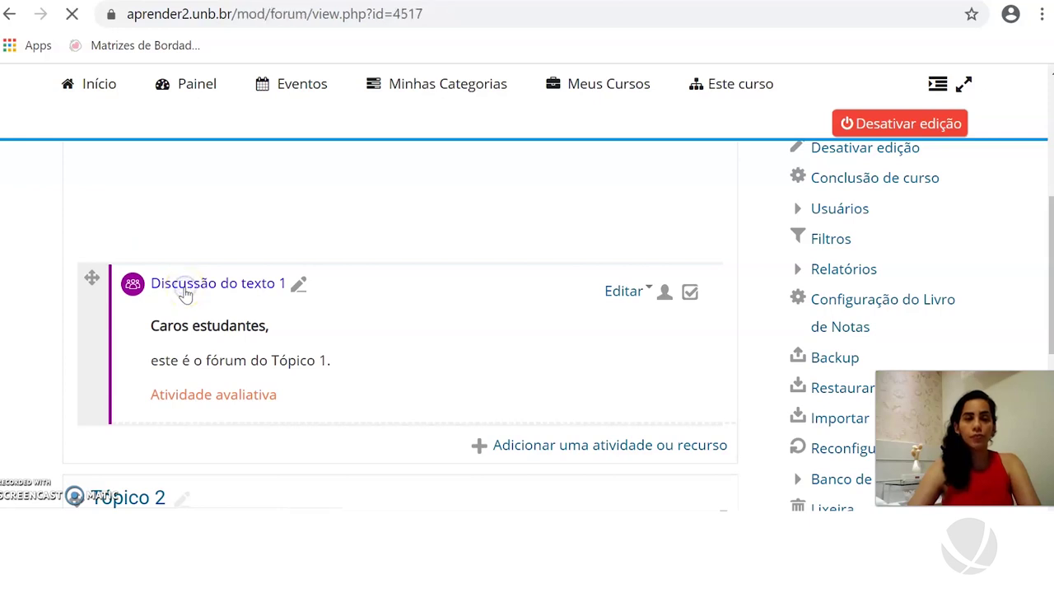
scroll(353, 230, down, 4)
scroll(375, 247, up, 3)
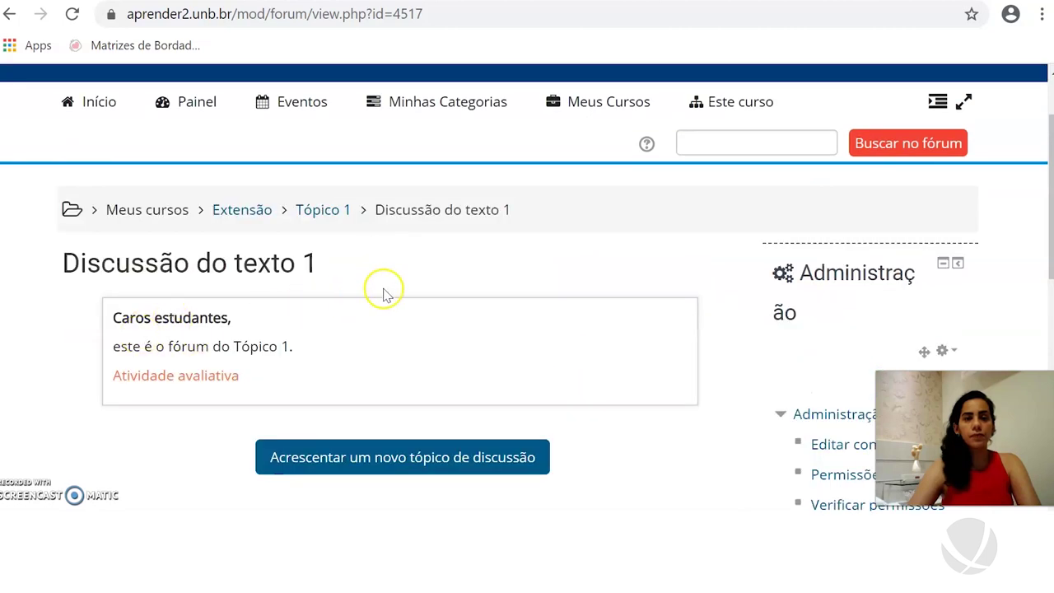
scroll(384, 289, down, 5)
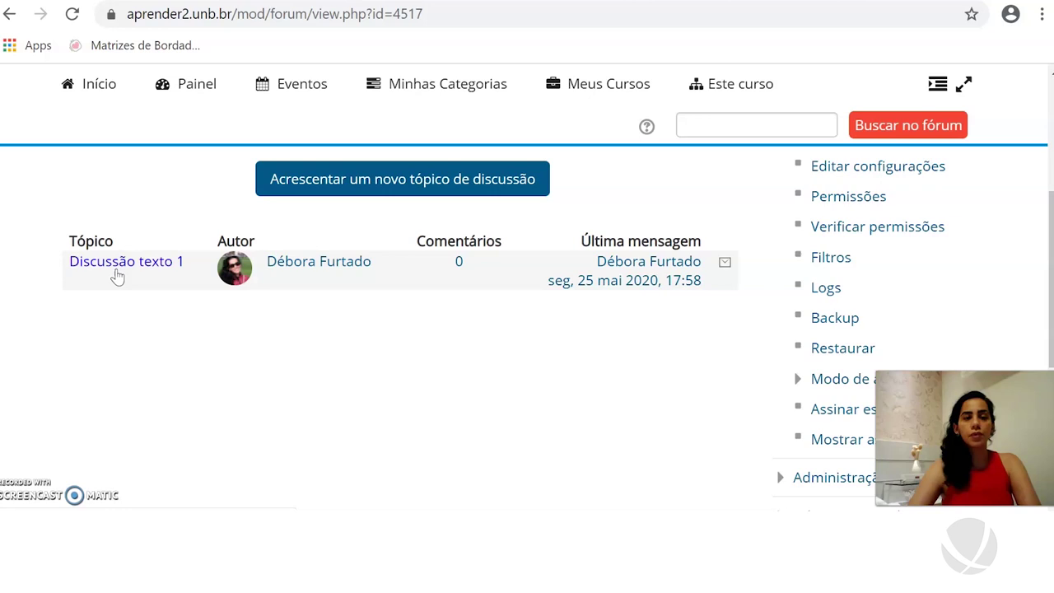
Step: Open the "Discussão texto 1" topic, look through its message once more and go back to Tópico 1 of the course
scroll(138, 277, down, 5)
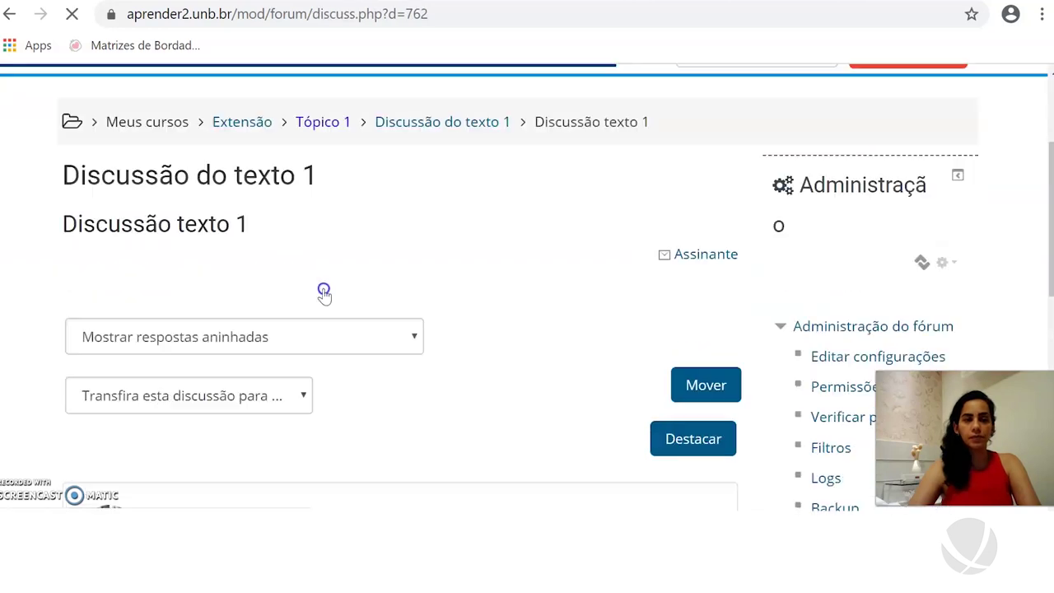
scroll(328, 292, down, 3)
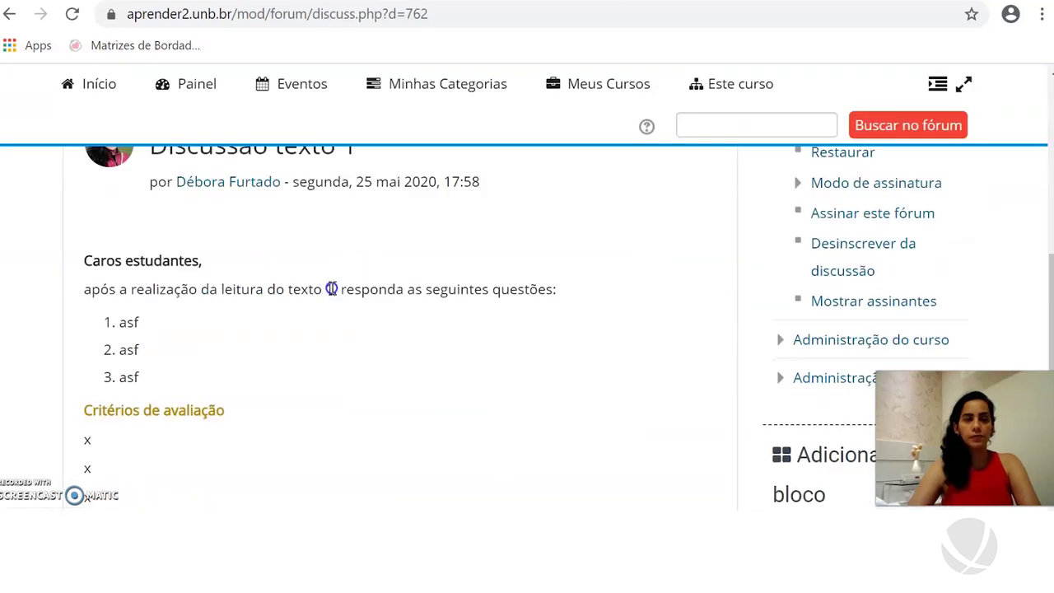
scroll(331, 289, down, 3)
scroll(333, 294, up, 6)
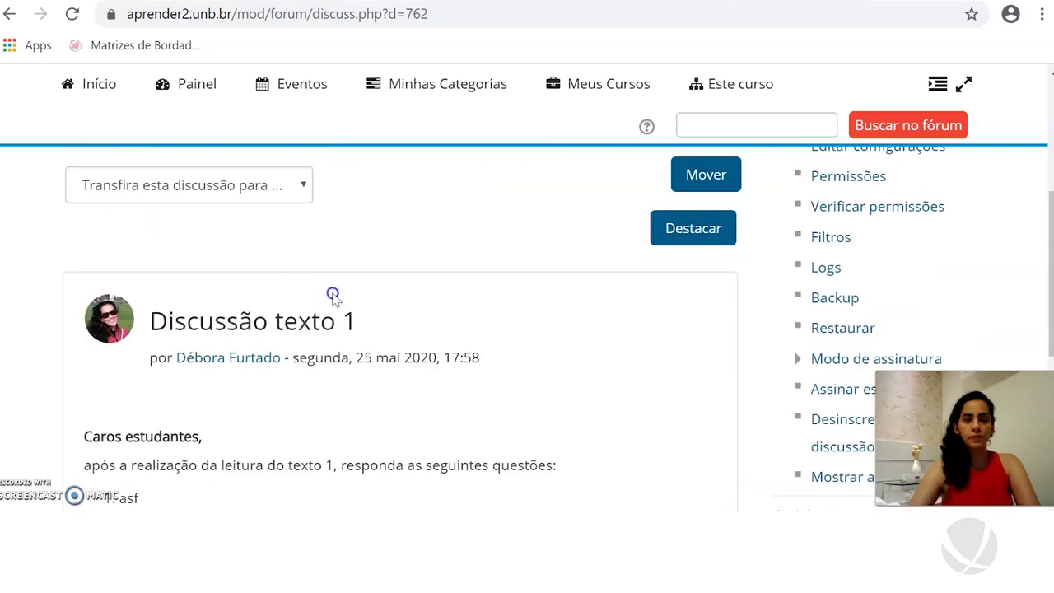
scroll(333, 295, up, 6)
click(314, 313)
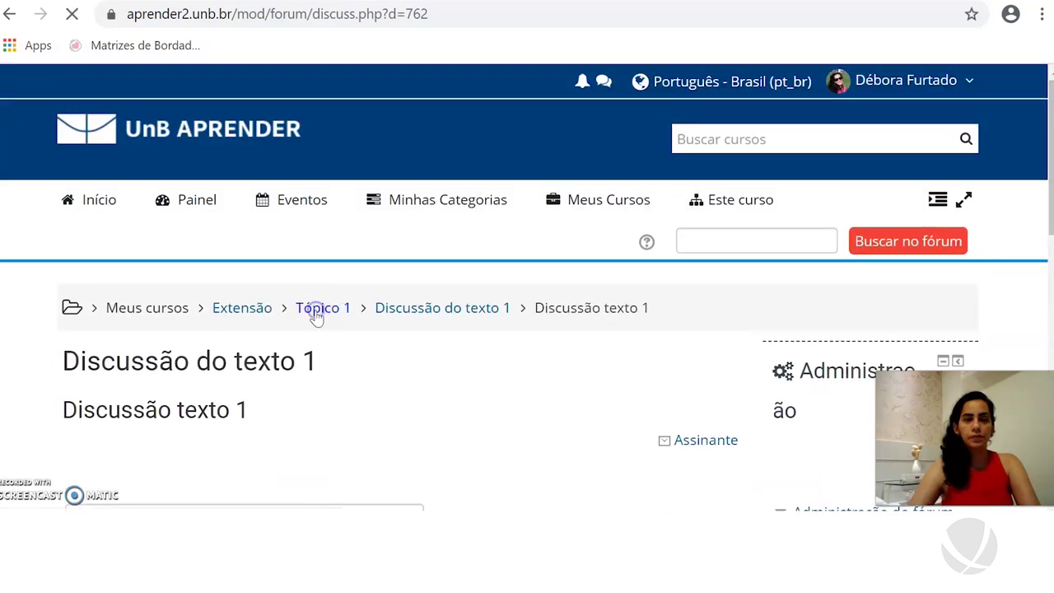